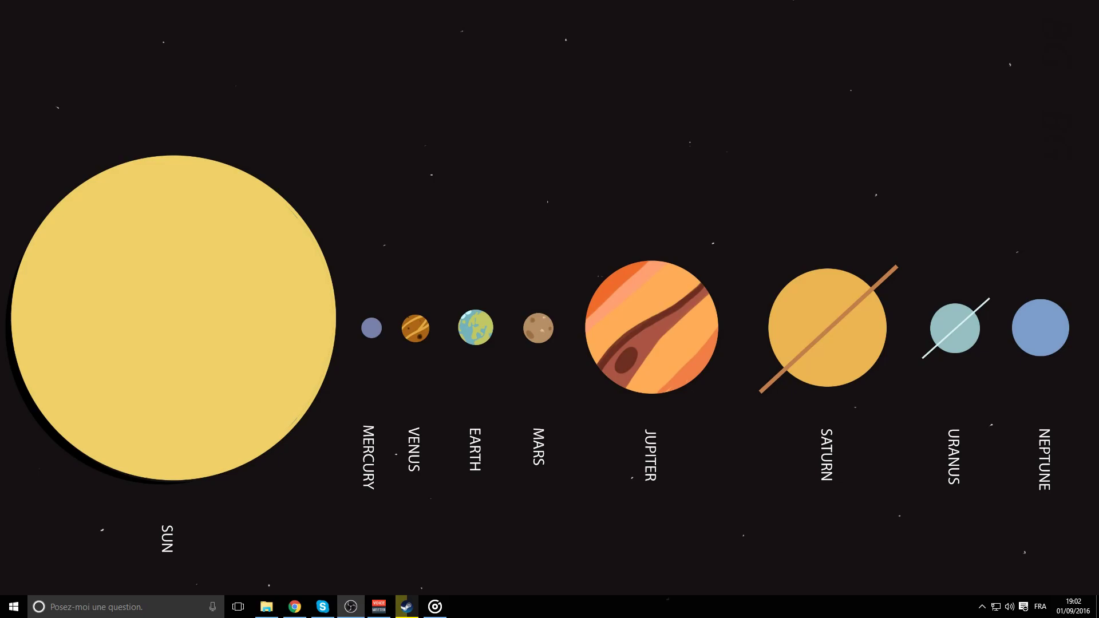
Step: Switch to Chrome and bring up the September 2016 sheet of the Jay's Agenda spreadsheet
left_click(641, 268)
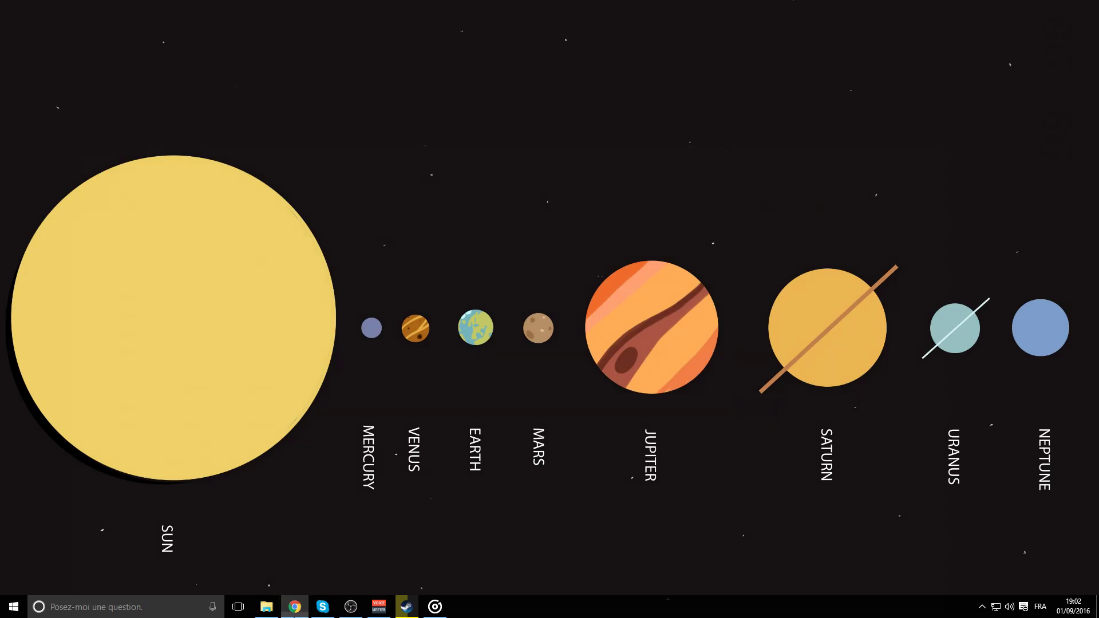
left_click(294, 604)
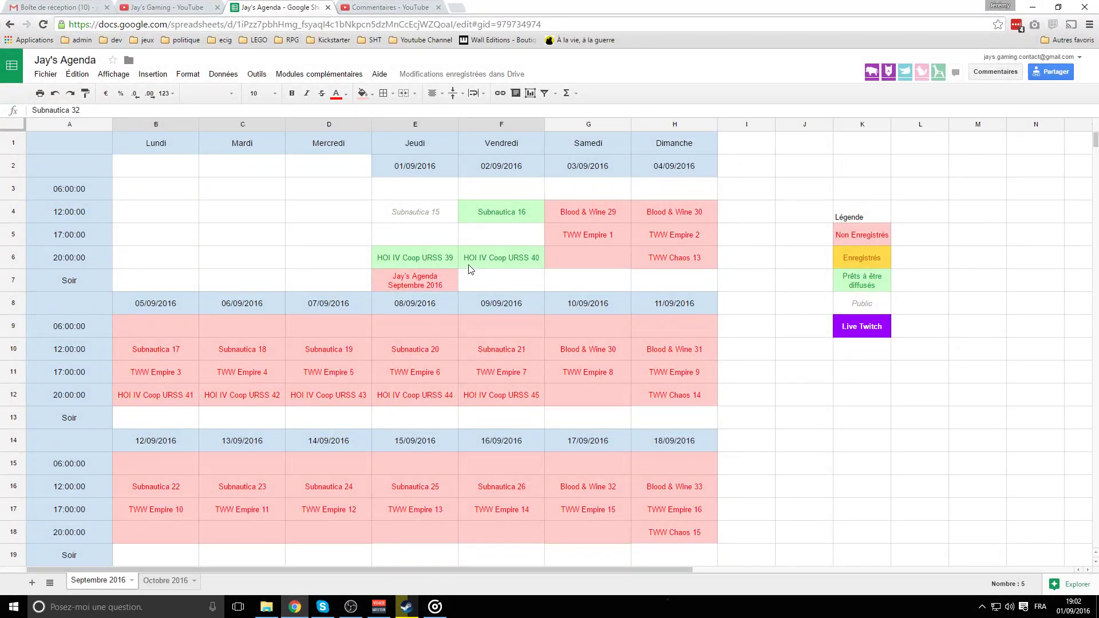
left_click(754, 199)
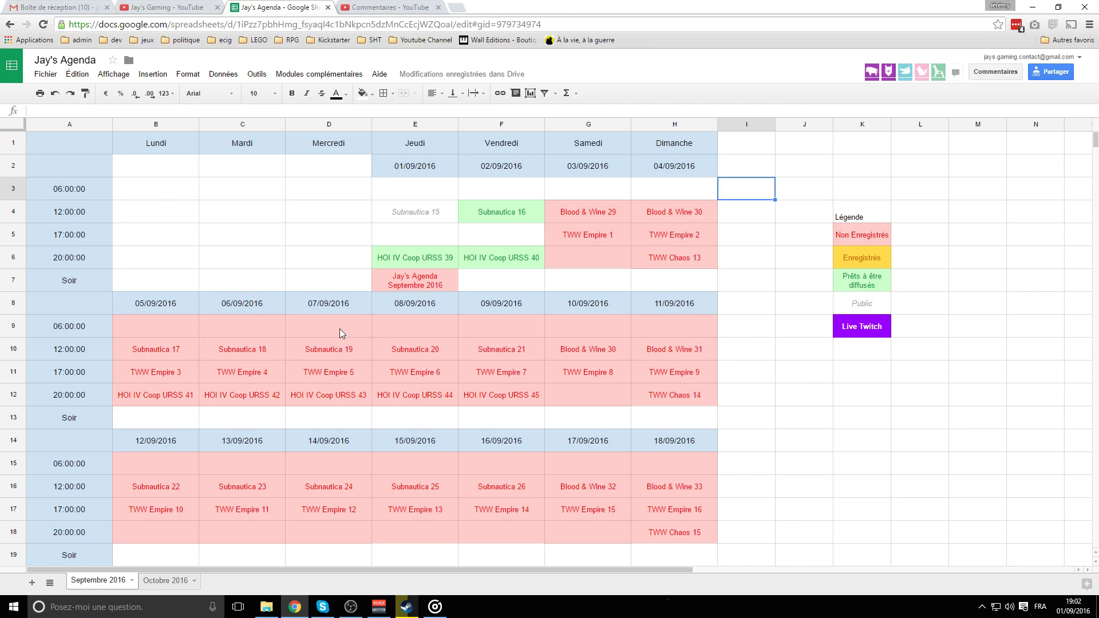
Step: Examine the September 2016 schedule, in particular the 06:00:00 rows of the weeks starting 05/09/2016 and 12/09/2016
left_click(336, 264)
scroll(369, 281, "down", 1)
scroll(369, 282, "down", 3)
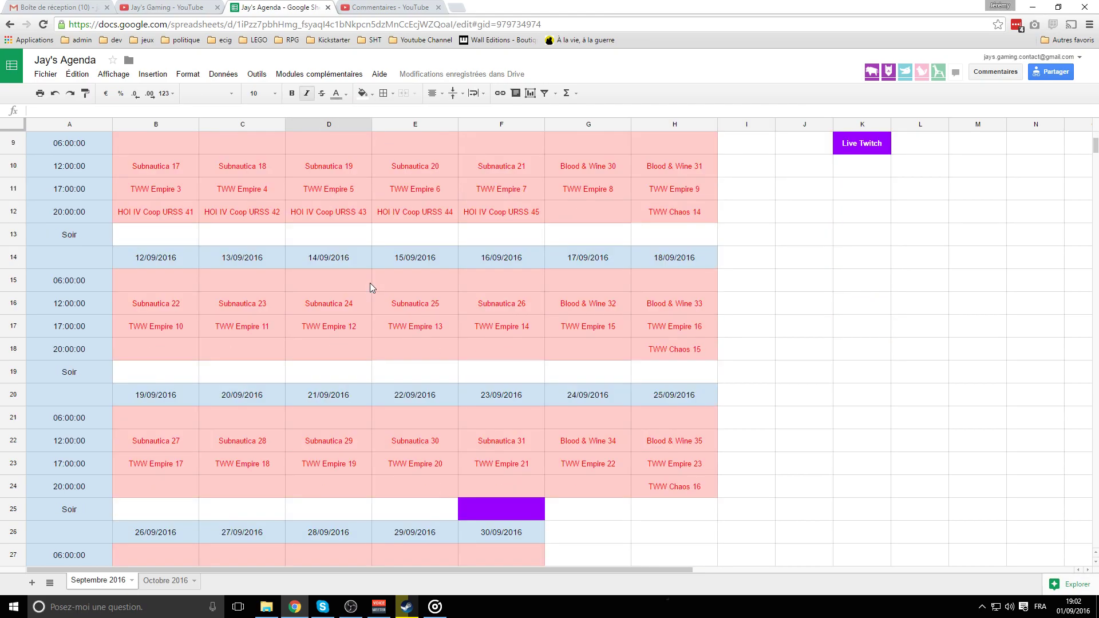
scroll(370, 282, "up", 4)
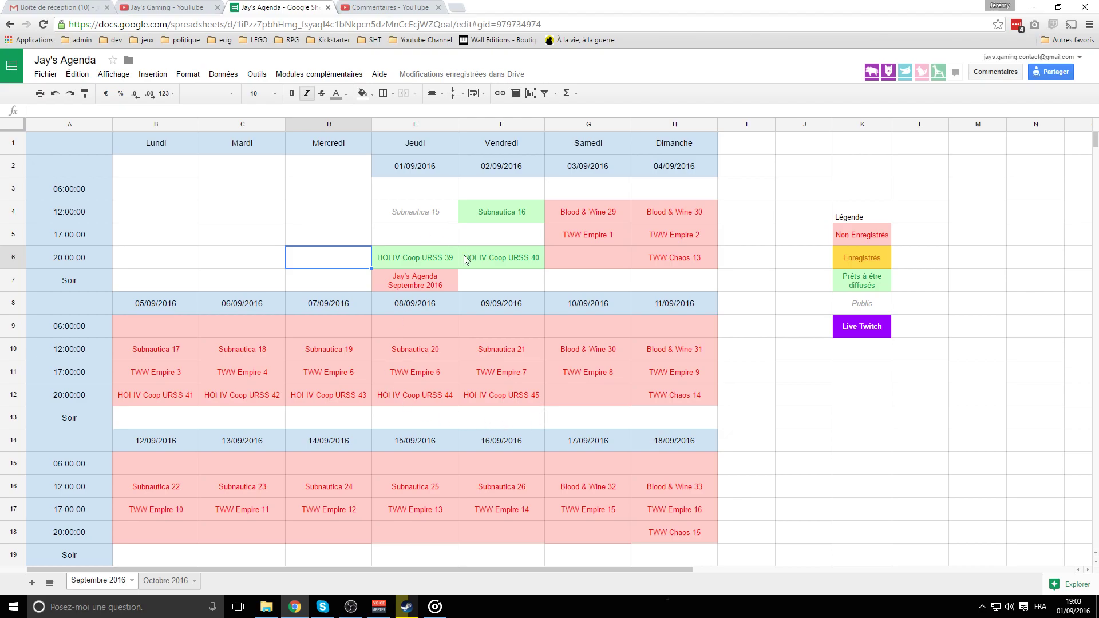
left_click(92, 188)
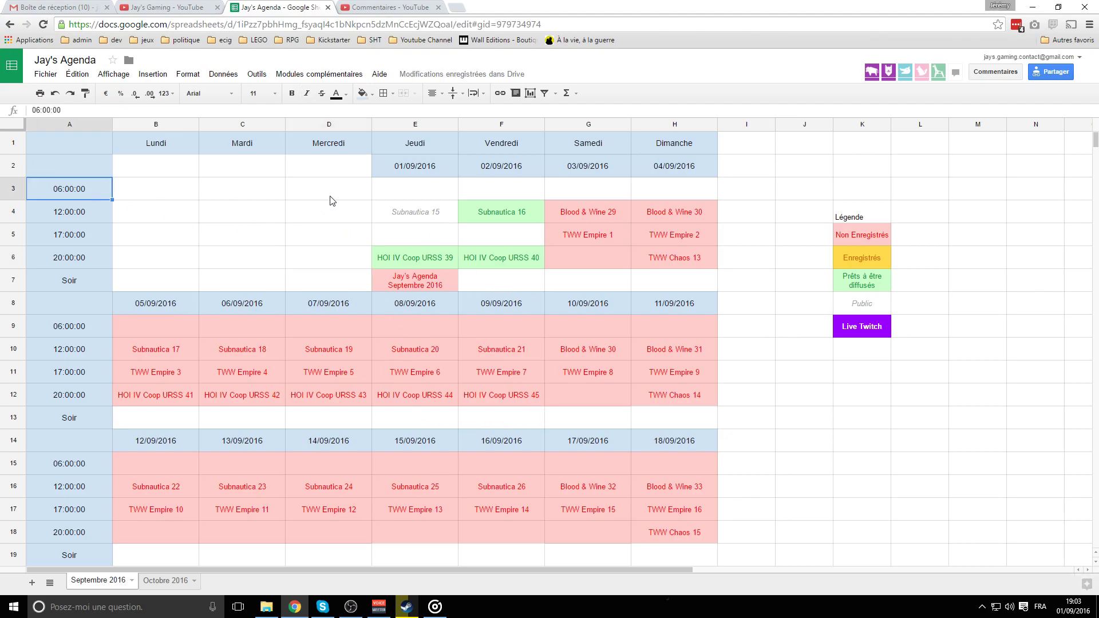
scroll(402, 280, "down", 2)
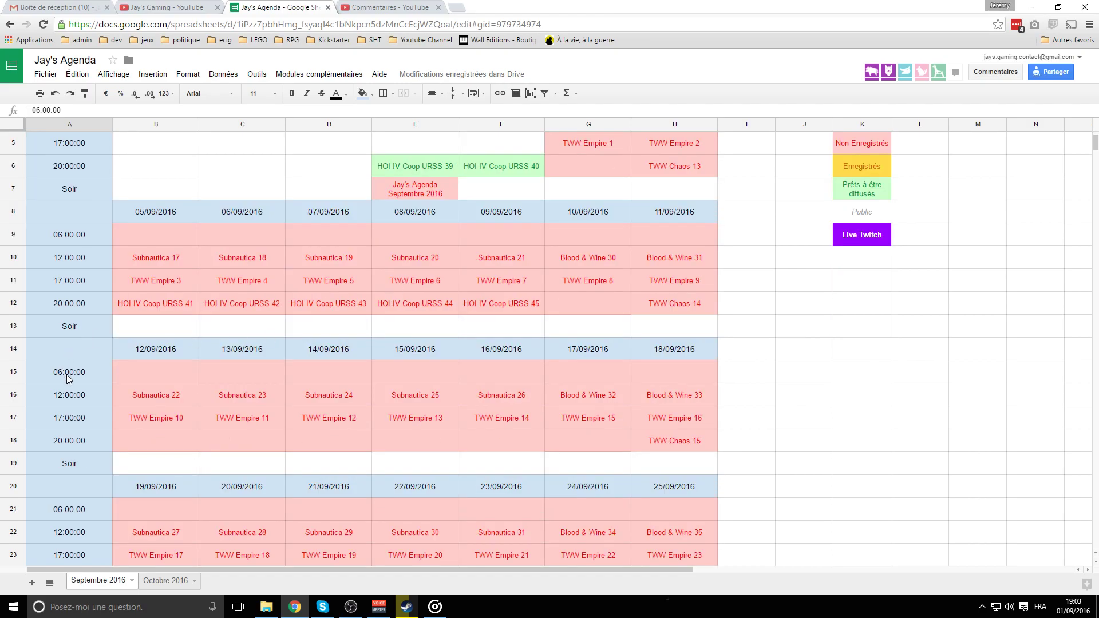
left_click(64, 371)
left_click_drag(176, 379, 667, 380)
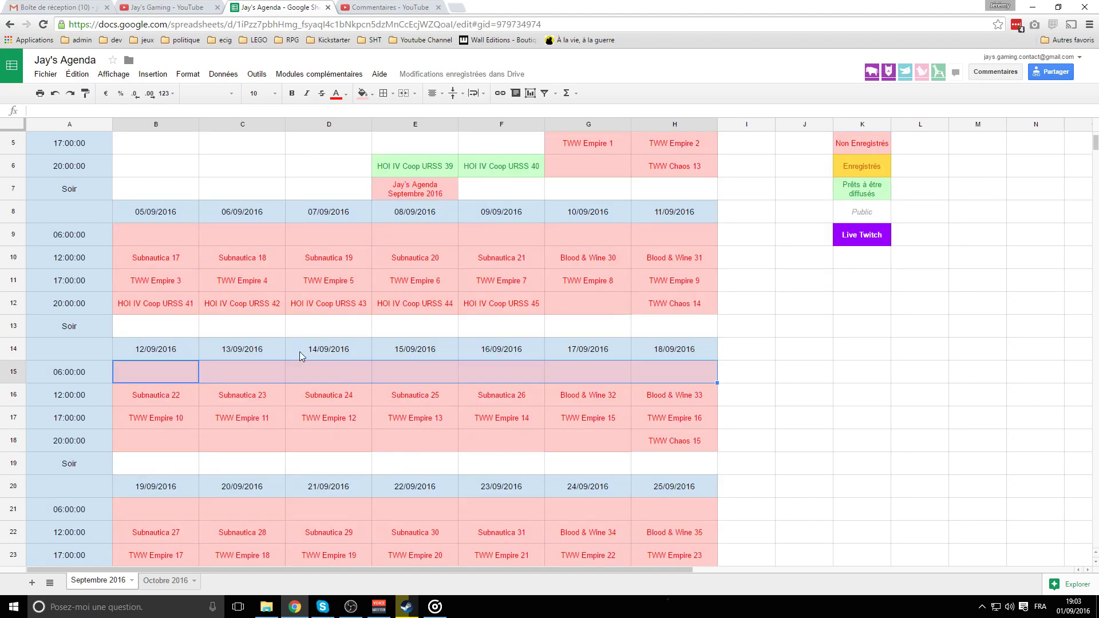
scroll(320, 355, "down", 1)
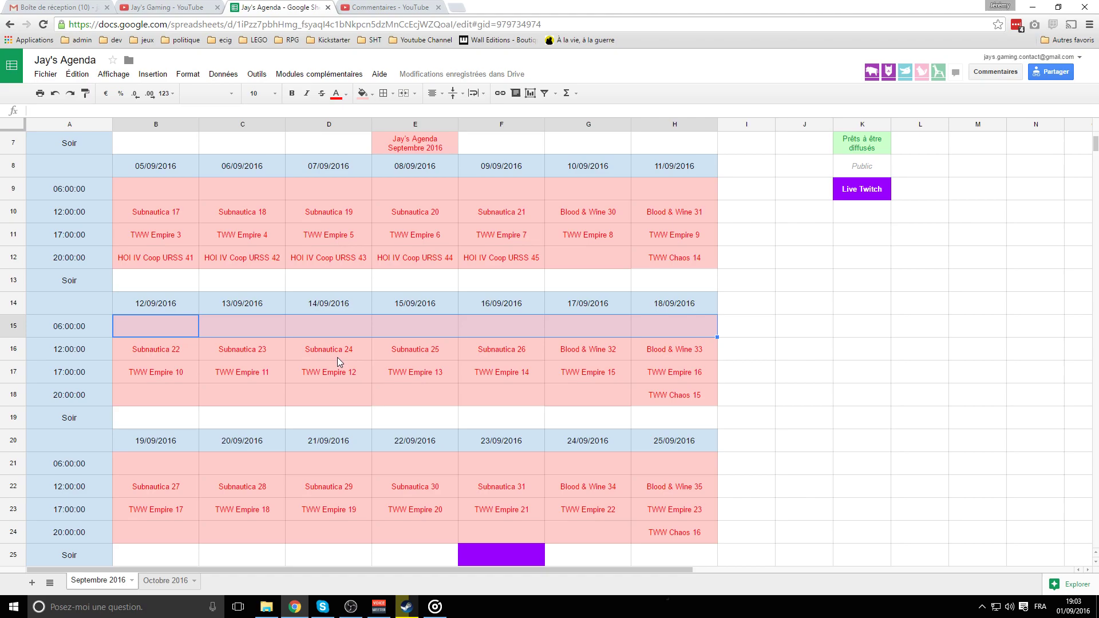
scroll(337, 357, "up", 3)
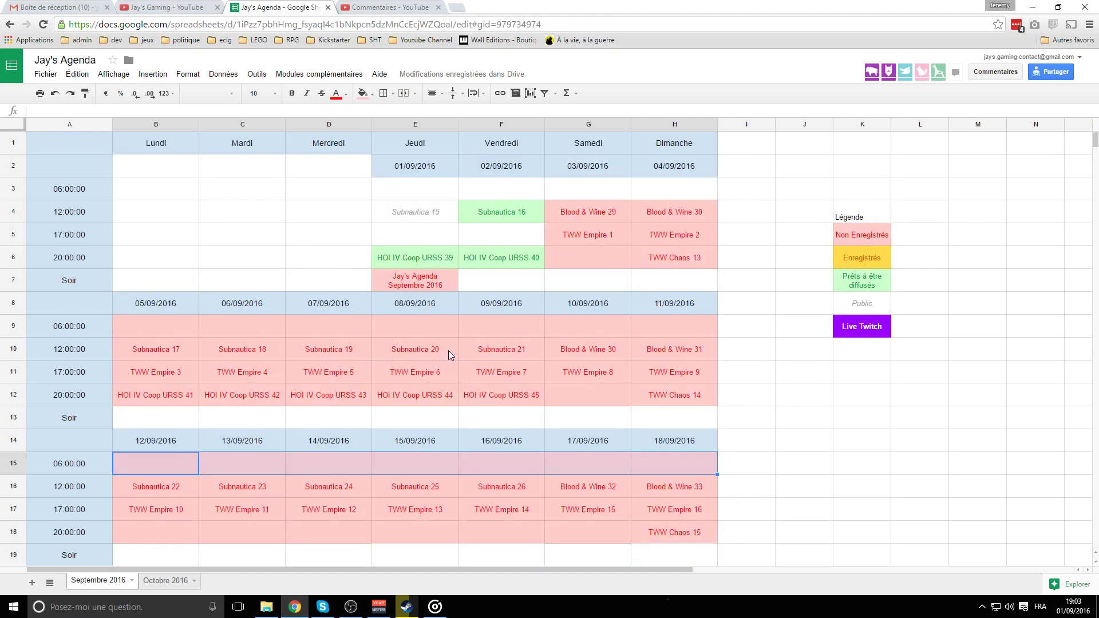
left_click(480, 332)
left_click_drag(171, 331, 647, 327)
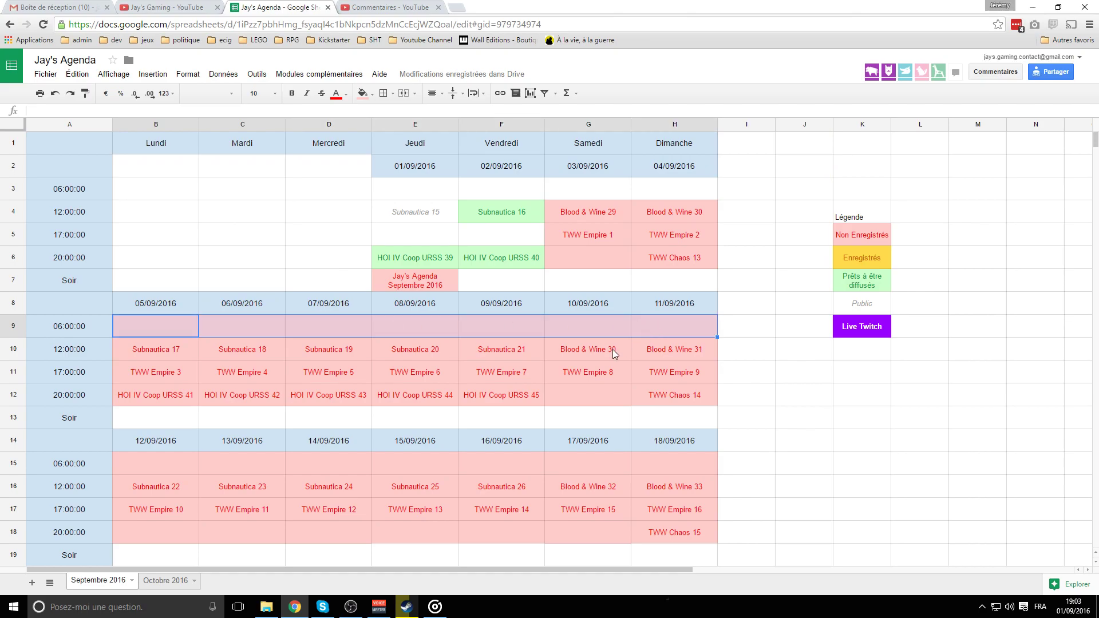
left_click(575, 423)
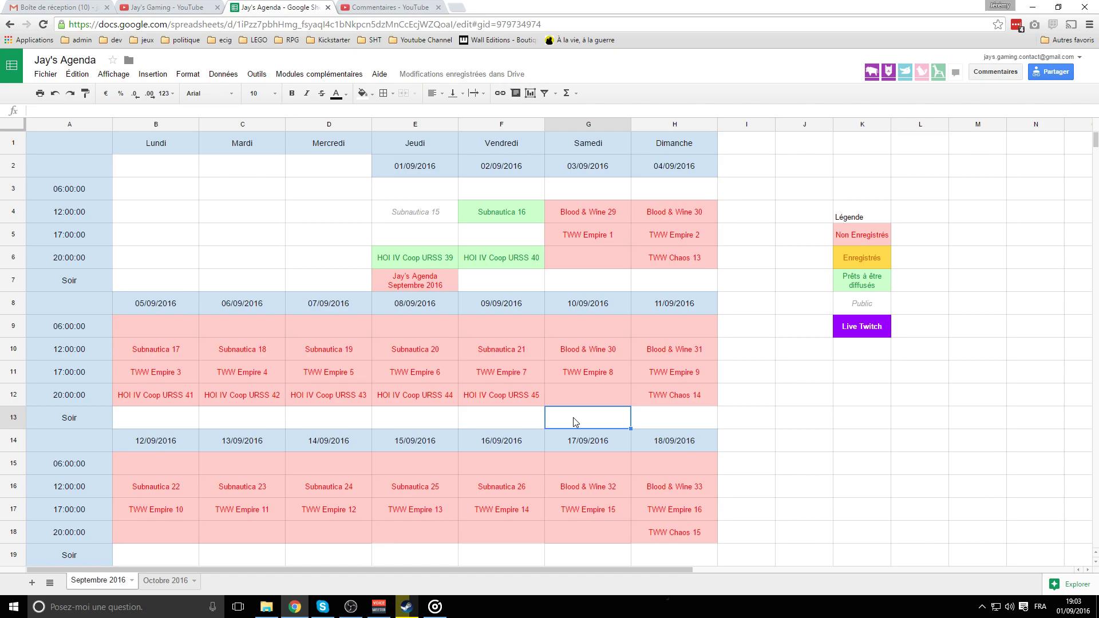
left_click(228, 462)
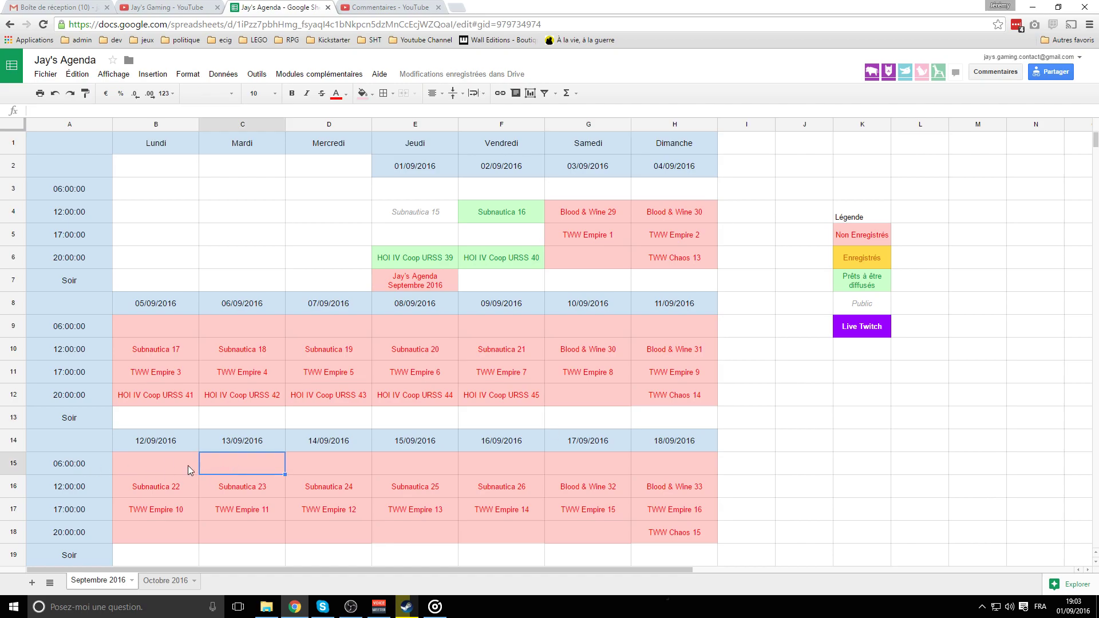
Step: Copy the blank formatting of cell F3 onto the 06:00:00 rows B9:H9 and B15:H15
left_click(527, 192)
left_click(85, 93)
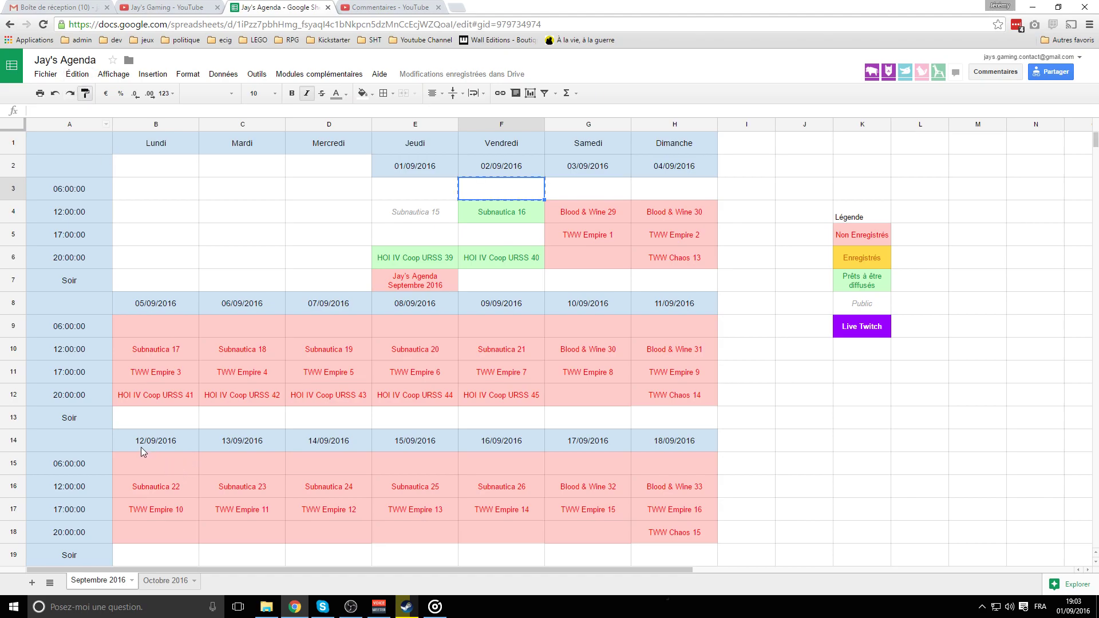
left_click_drag(162, 329, 664, 328)
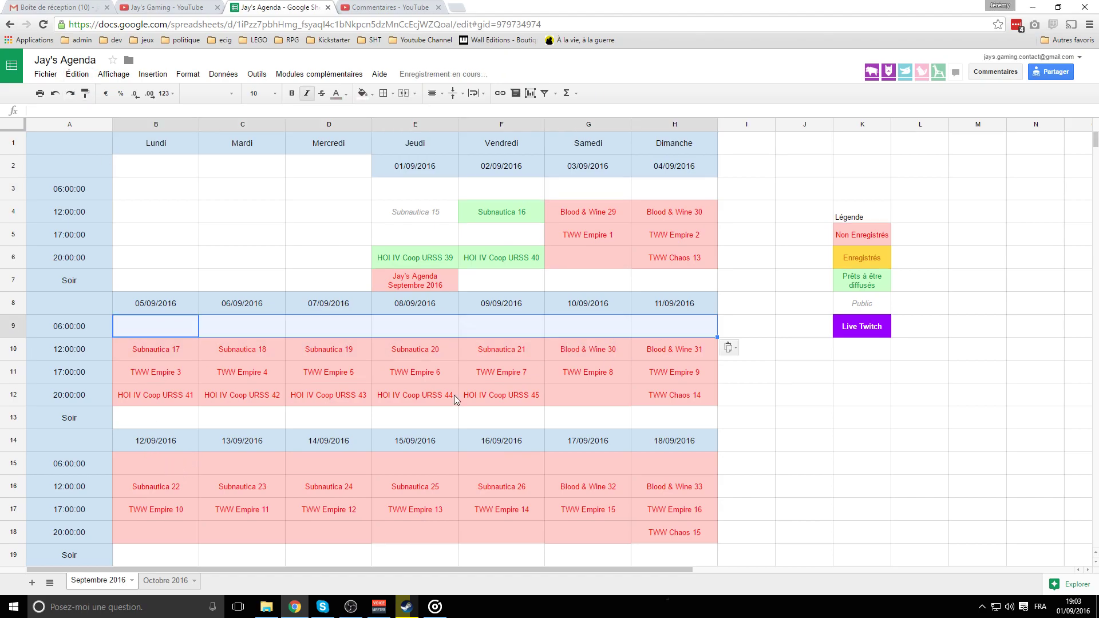
left_click(85, 93)
left_click(158, 467)
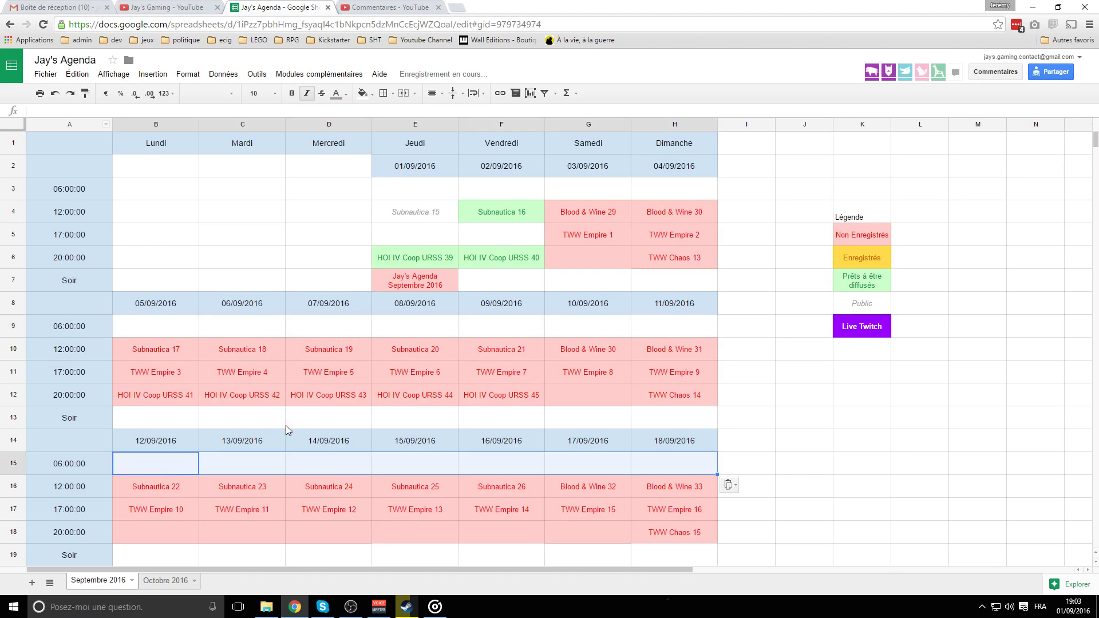
Step: Apply the same blank formatting to the 06:00:00 rows of the weeks starting 19/09/2016 and 26/09/2016
scroll(266, 437, "down", 4)
left_click(86, 93)
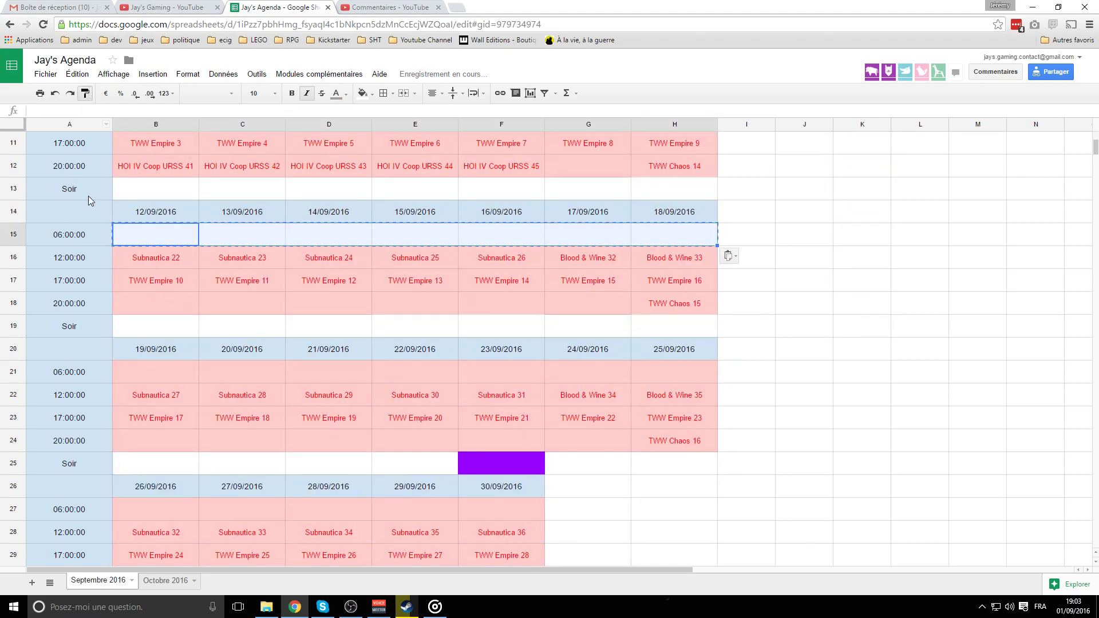
left_click(161, 373)
scroll(158, 360, "down", 2)
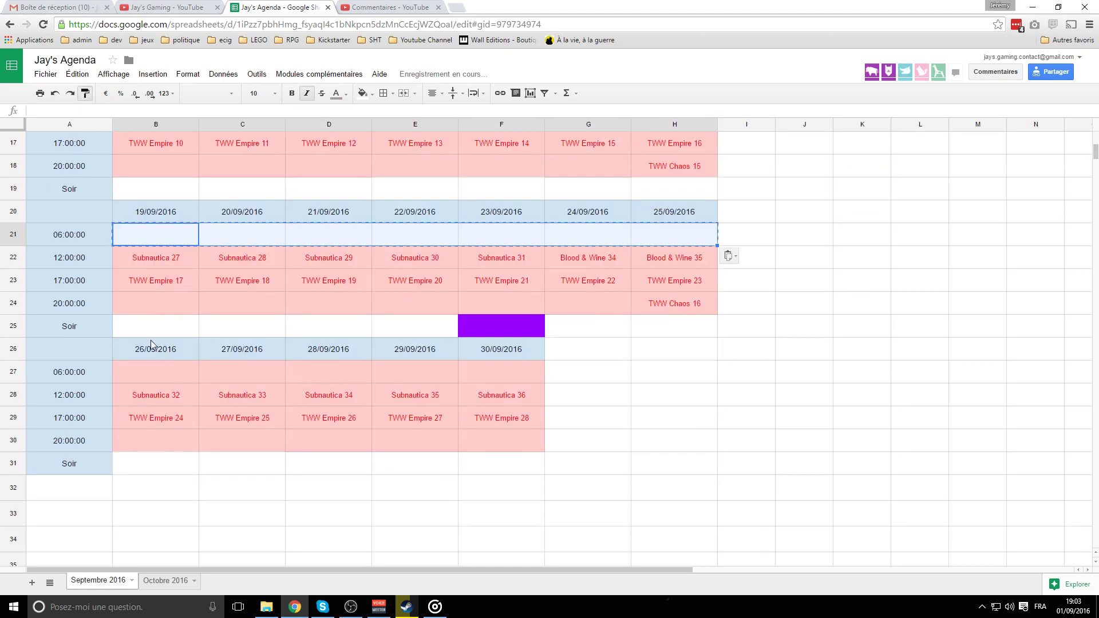
left_click(160, 370)
left_click(513, 396)
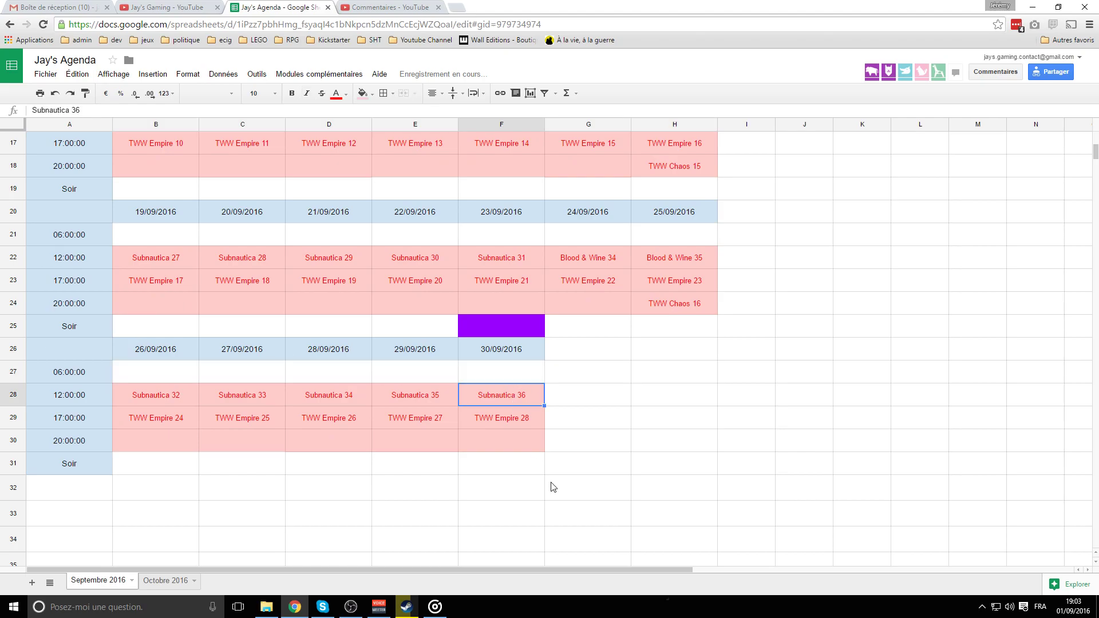
Step: Examine the weekend Blood & Wine entries at 12:00:00 and the TWW Empire entries at 17:00:00 in the first two weeks
scroll(372, 389, "up", 6)
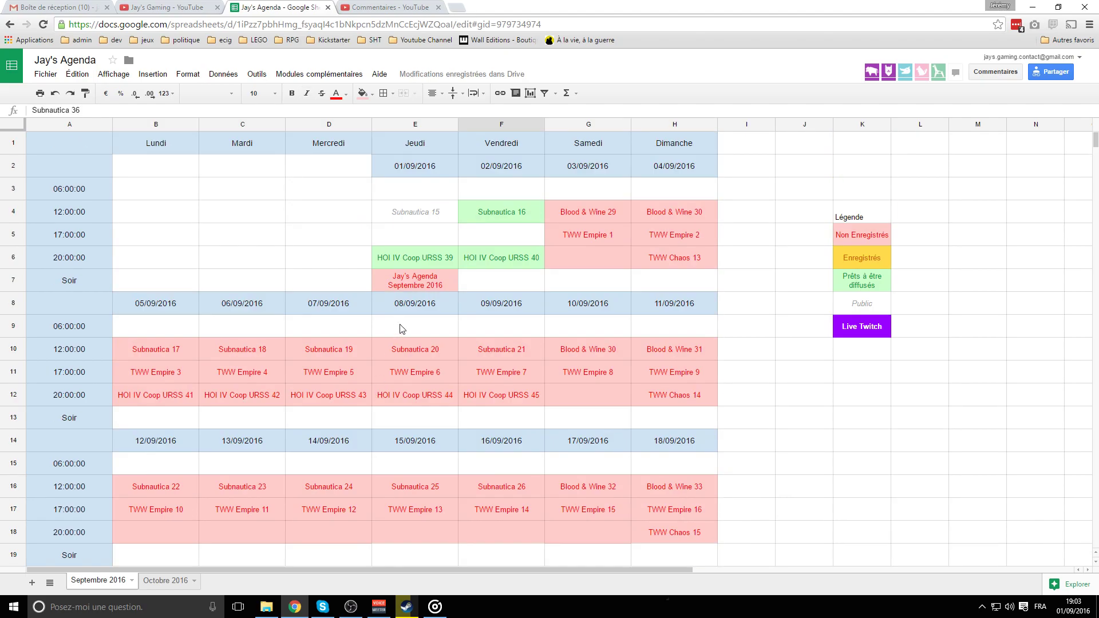
left_click(602, 217)
left_click(670, 213)
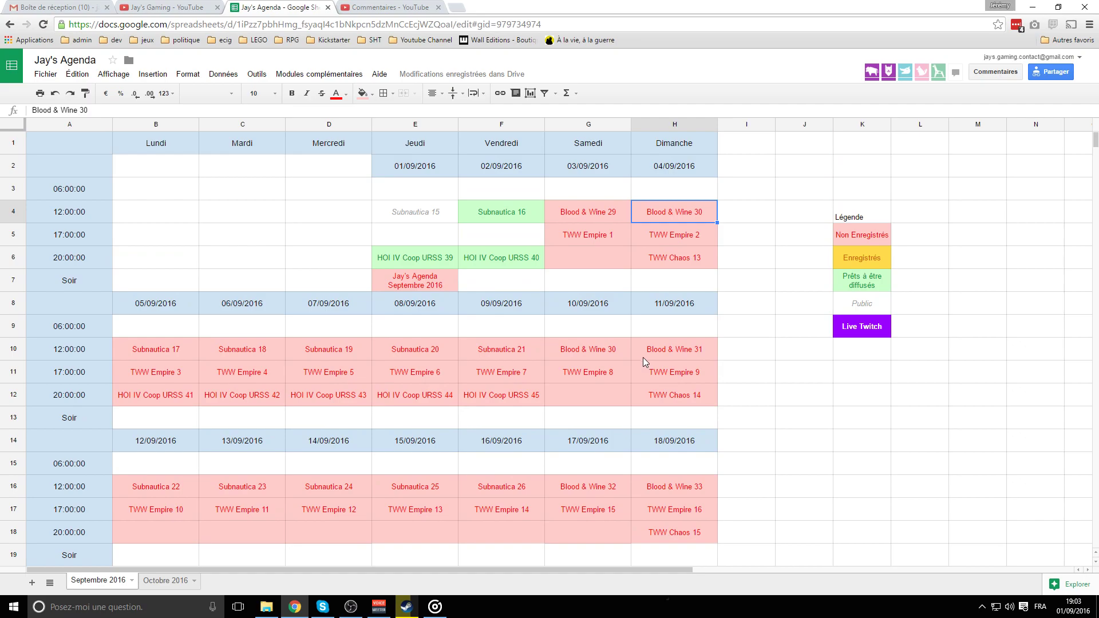
left_click(585, 217)
left_click(681, 215)
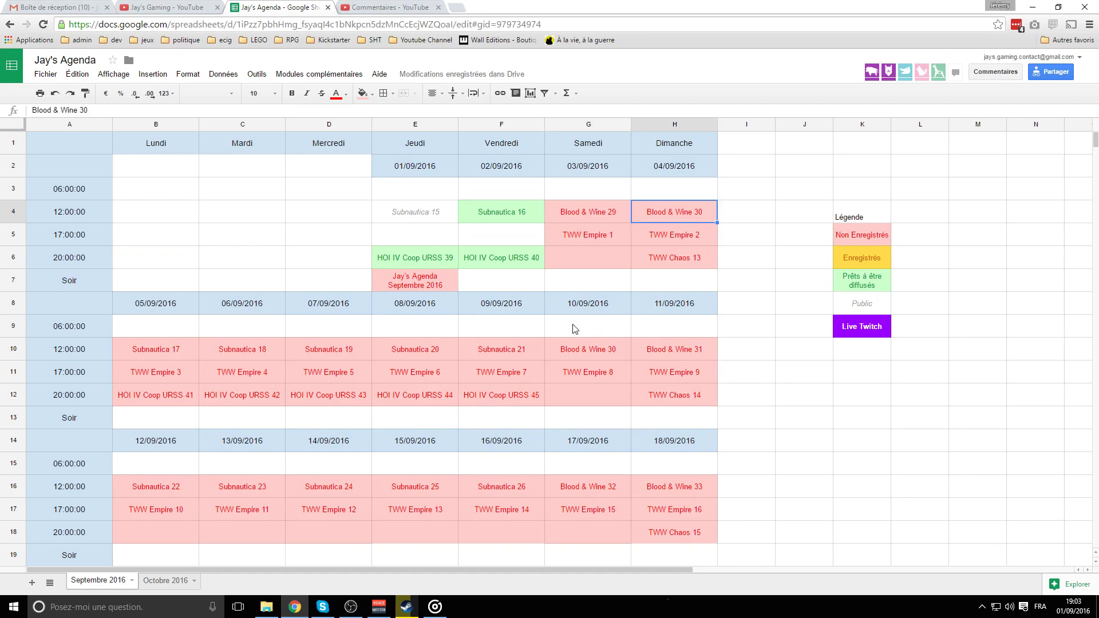
left_click(582, 215)
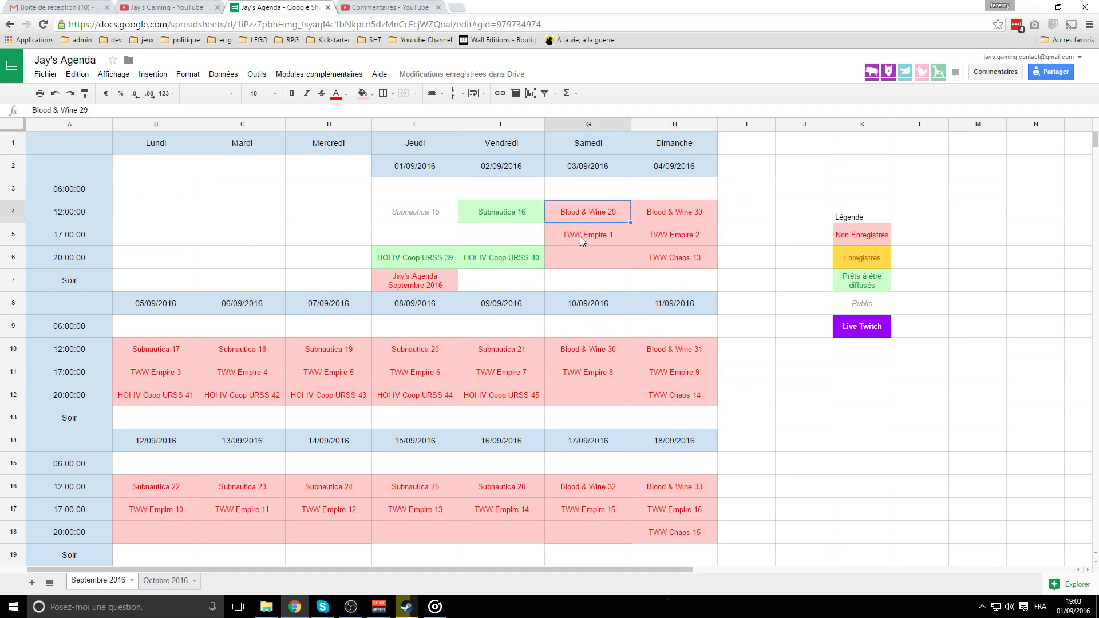
left_click(585, 239)
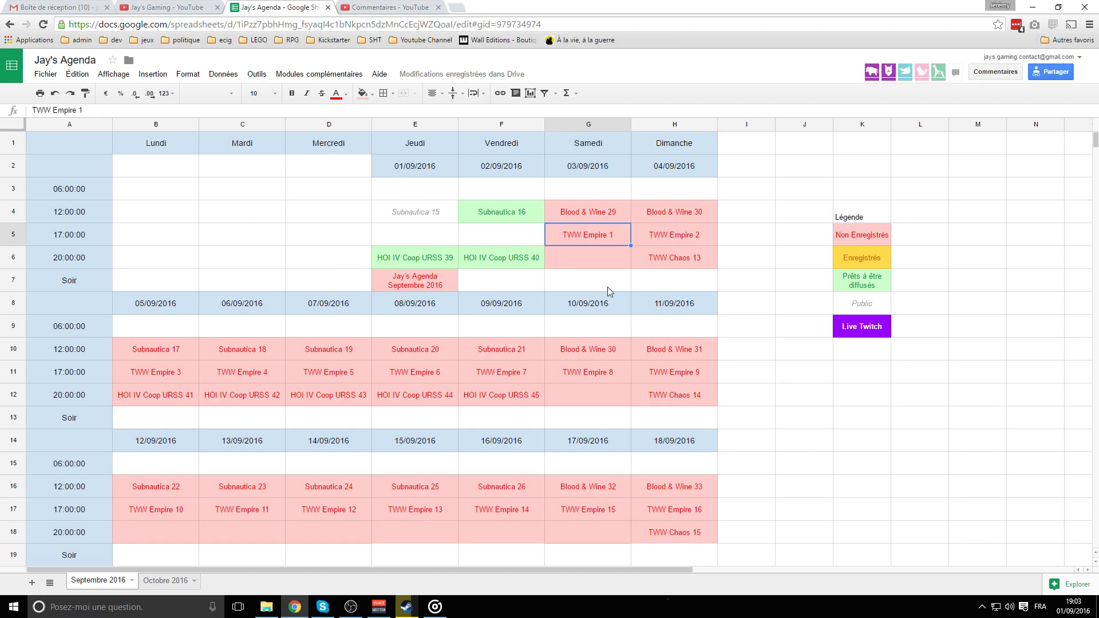
left_click(375, 378)
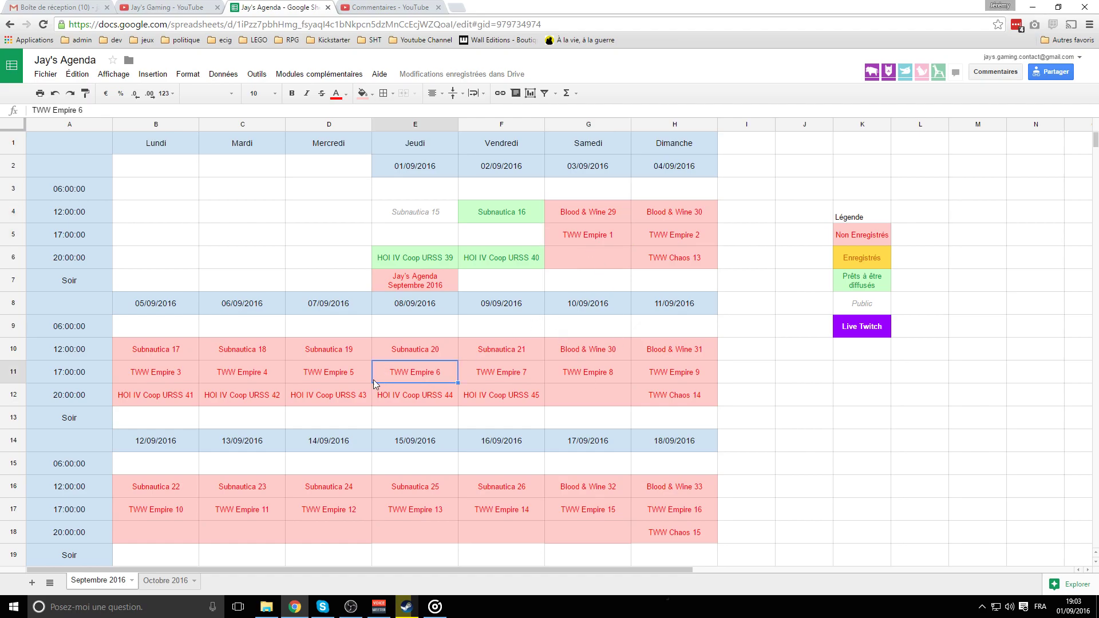
left_click(318, 376)
left_click(386, 240)
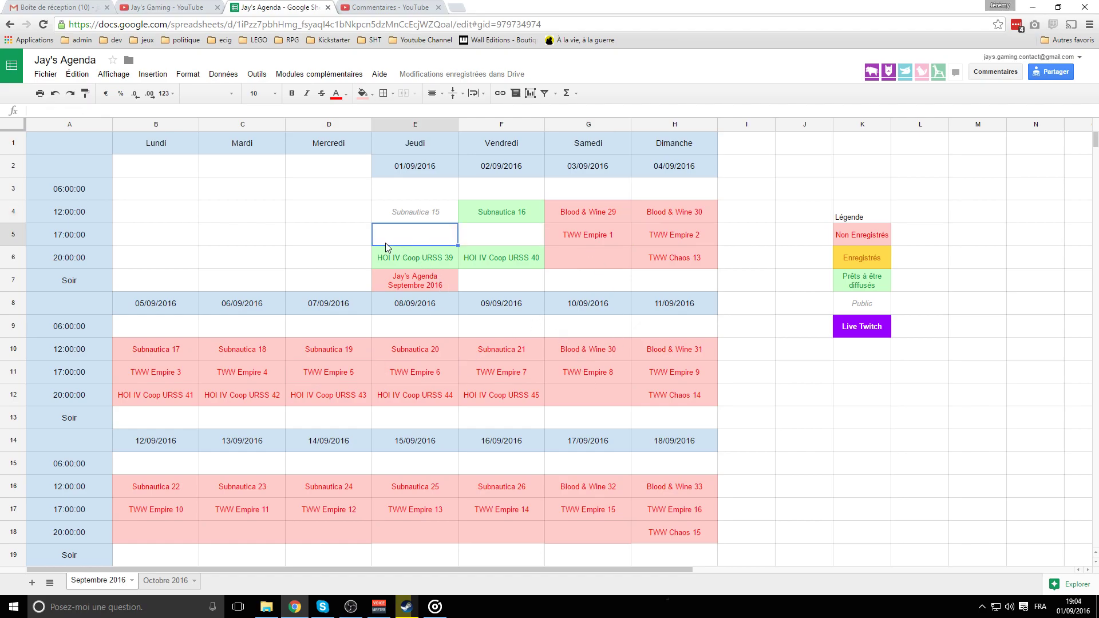
left_click(582, 235)
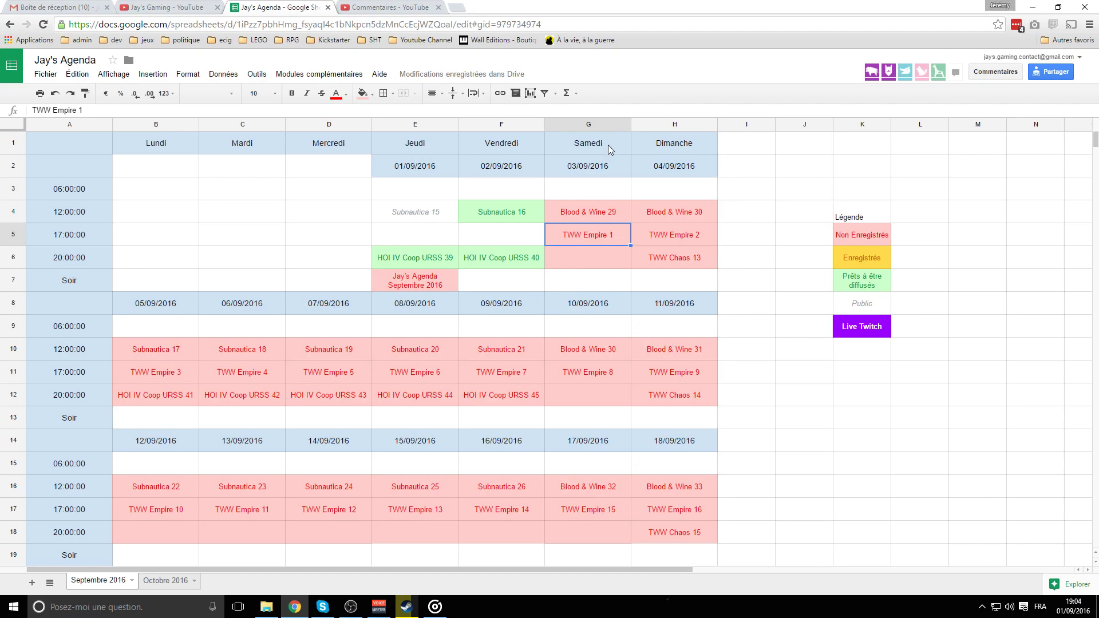
left_click_drag(424, 147, 431, 285)
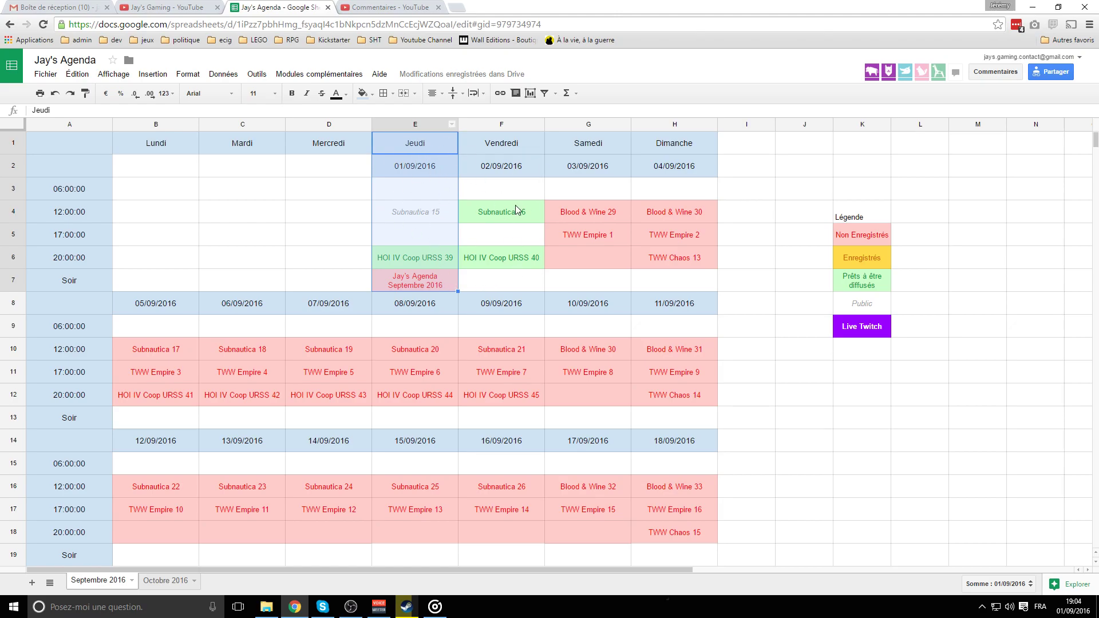
left_click(573, 243)
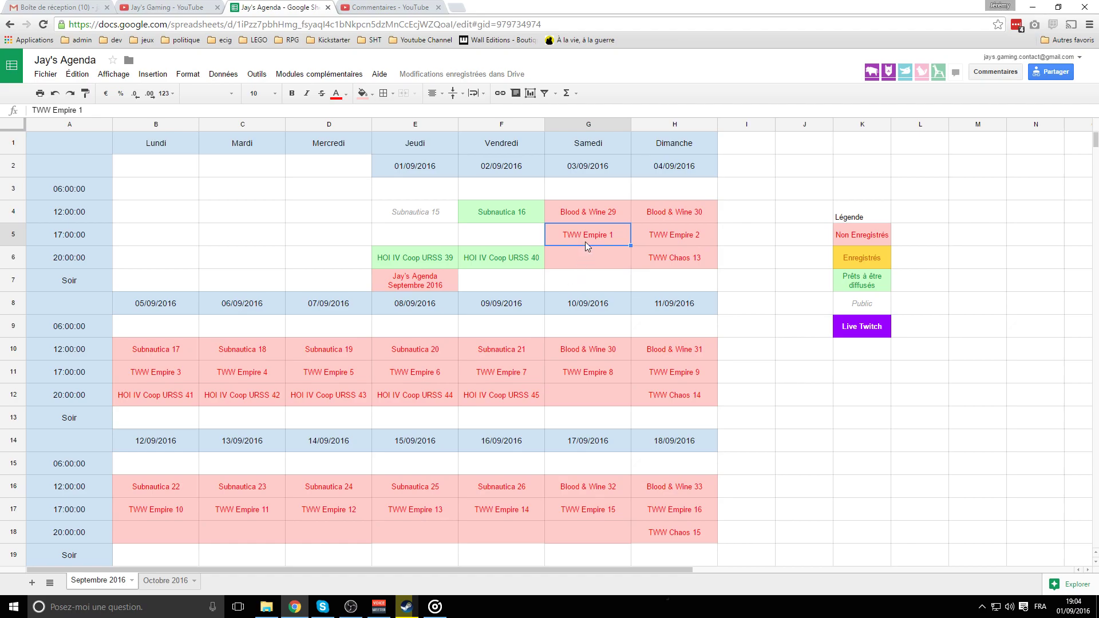
scroll(516, 296, "down", 1)
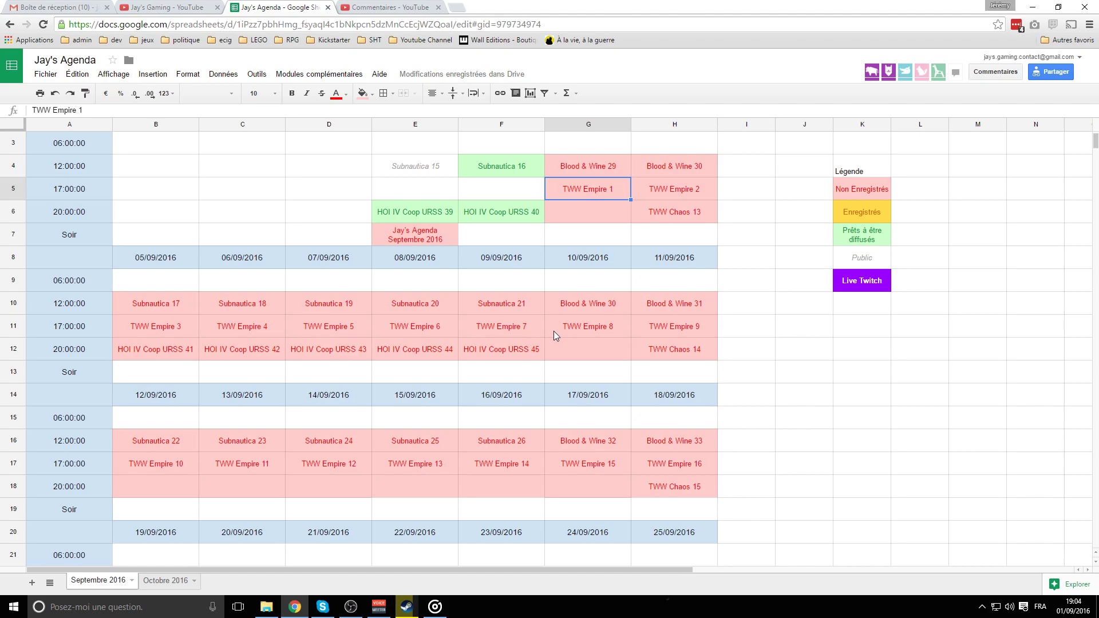
scroll(554, 331, "up", 1)
Step: Examine the 20:00:00 slots of the first three weeks, including the empty Saturday cells and the HOI IV Coop URSS entries
left_click(602, 259)
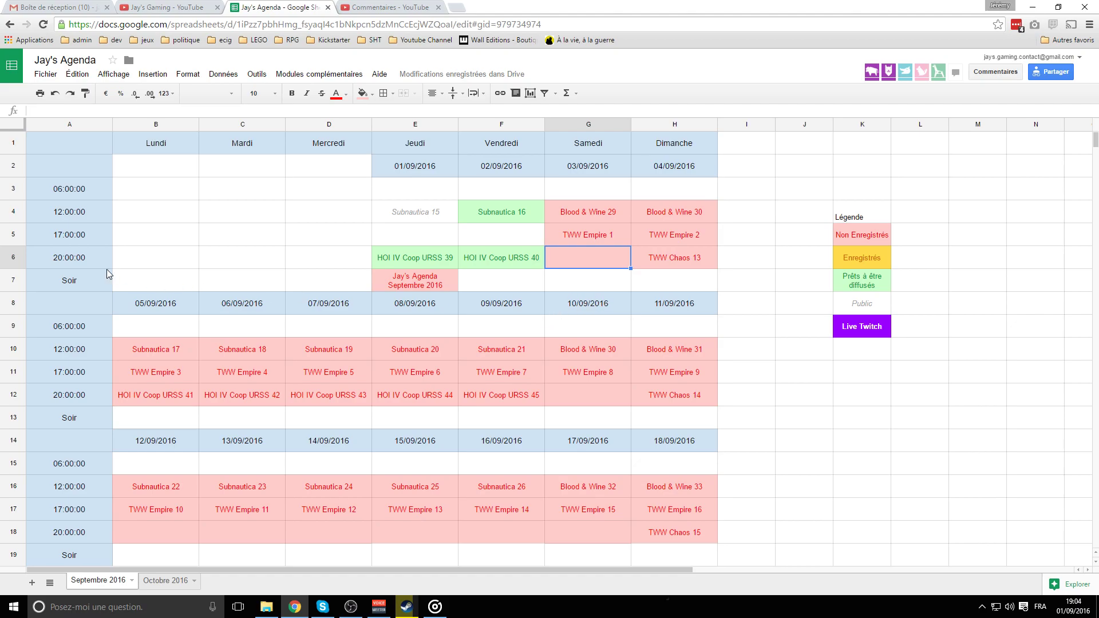
left_click(575, 397)
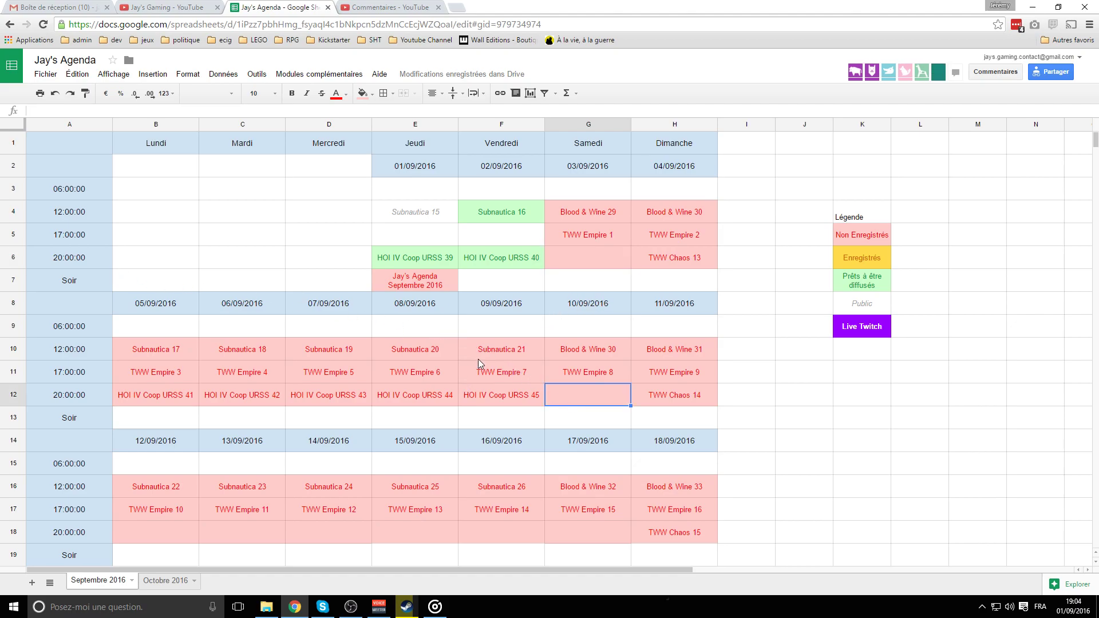
scroll(546, 376, "down", 1)
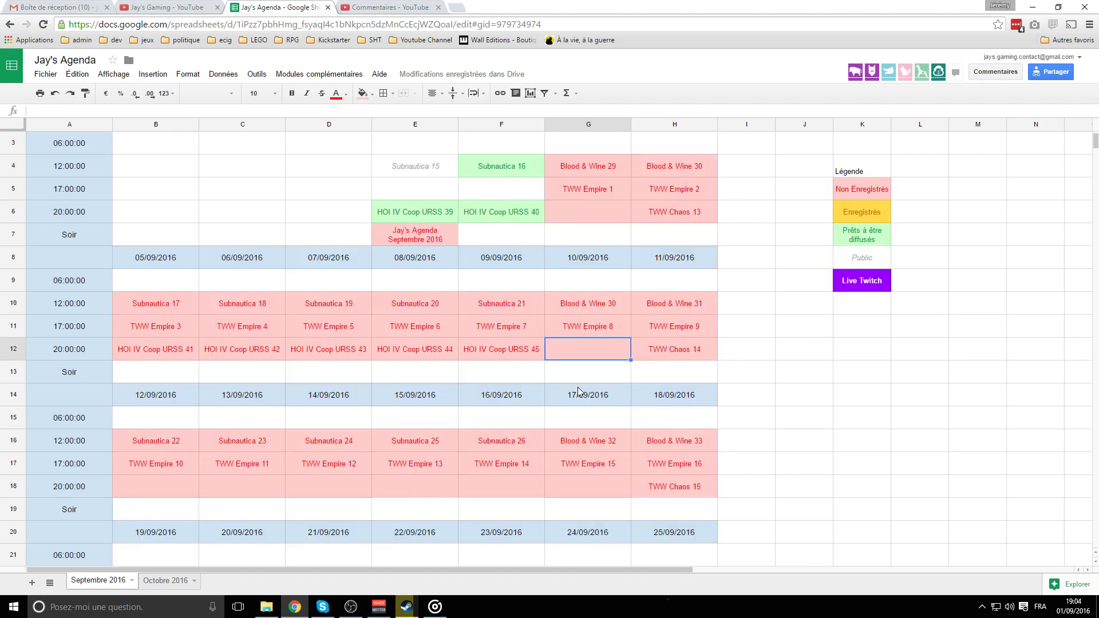
scroll(574, 412, "down", 1)
left_click(606, 439)
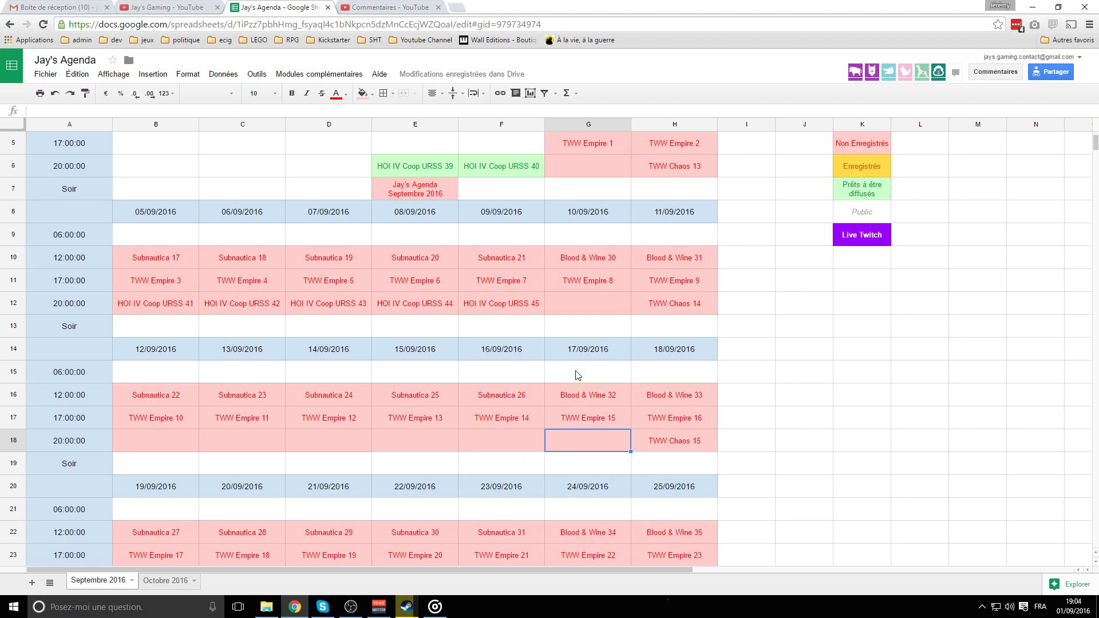
scroll(578, 375, "up", 1)
scroll(587, 369, "down", 1)
left_click(485, 303)
scroll(503, 375, "up", 1)
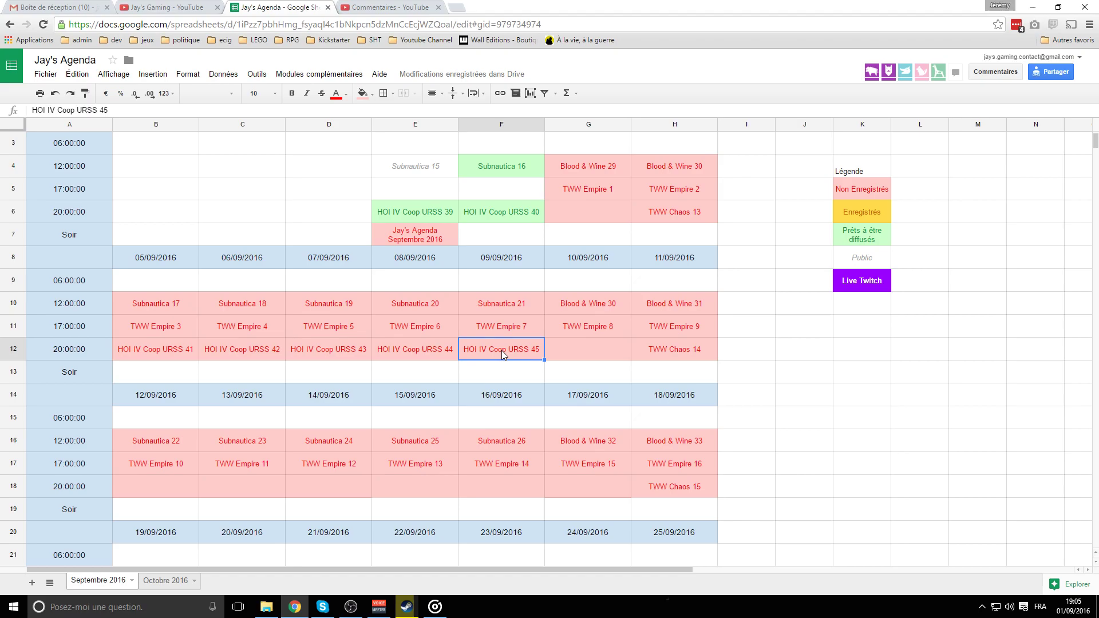
Step: Examine the HOI IV Coop URSS entries in the week of 05/09/2016 and the 20:00:00 slots of the following week
left_click(189, 350)
left_click_drag(512, 351, 166, 352)
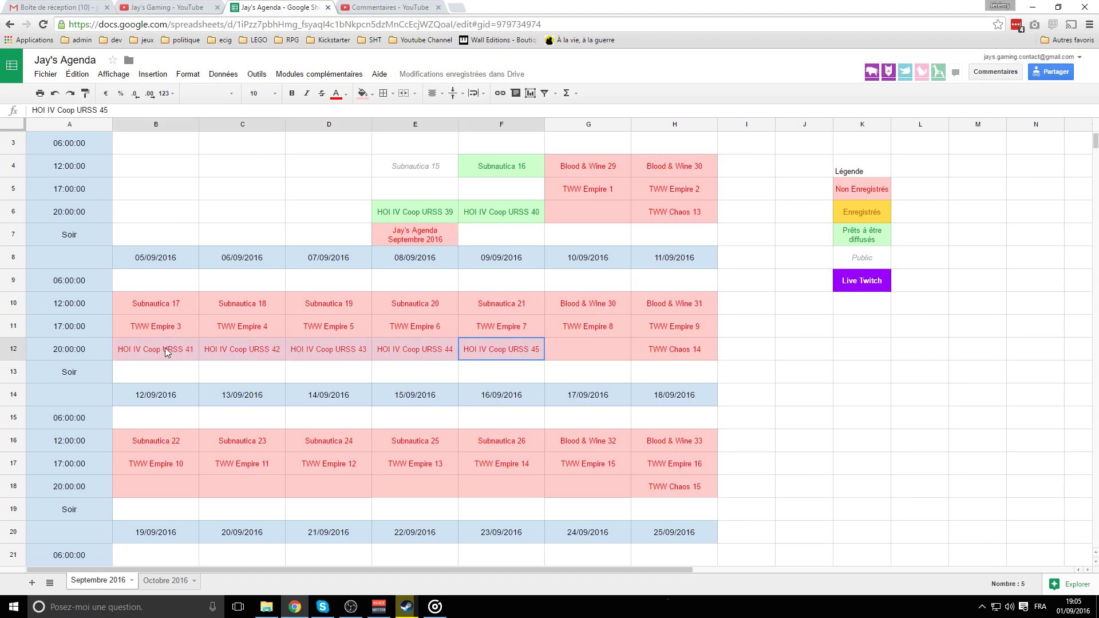
scroll(389, 349, "down", 2)
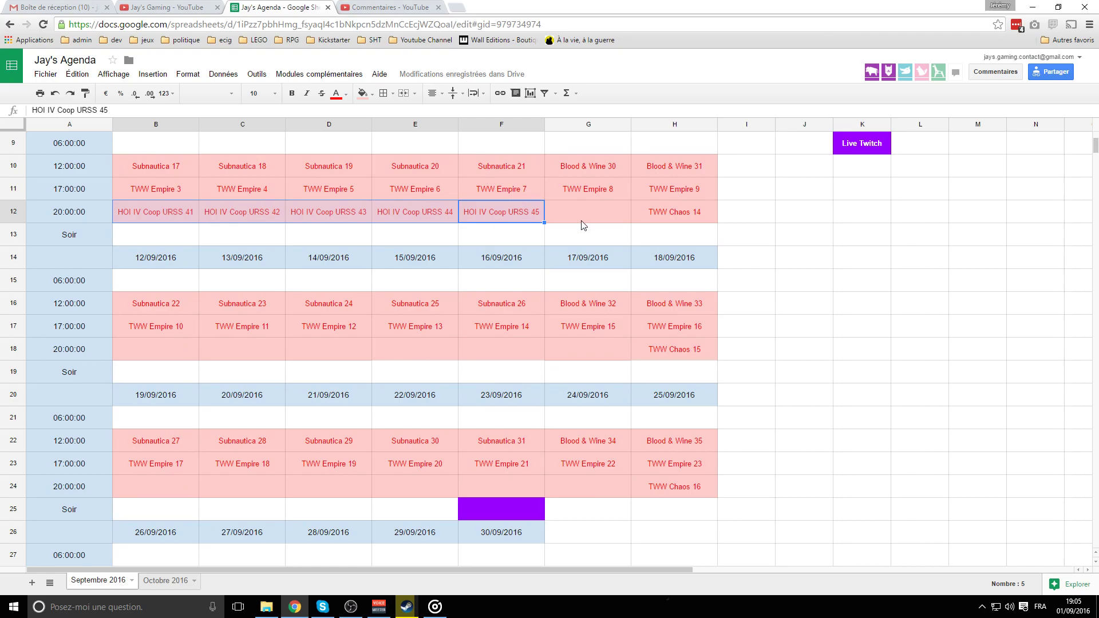
left_click(494, 350)
left_click(499, 231)
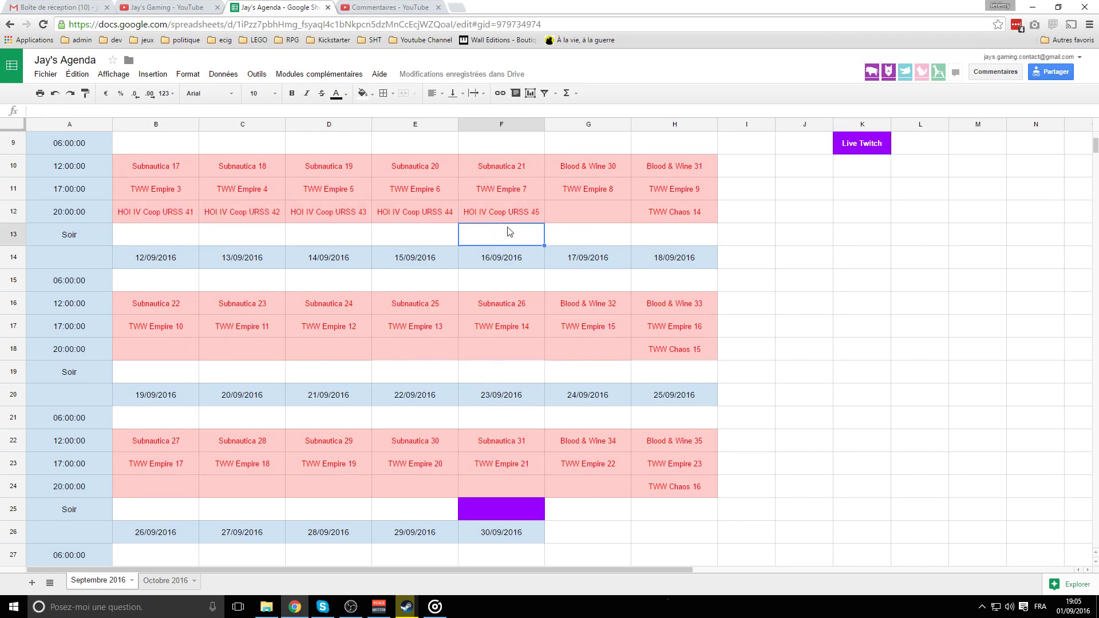
key("Up")
left_click(179, 356)
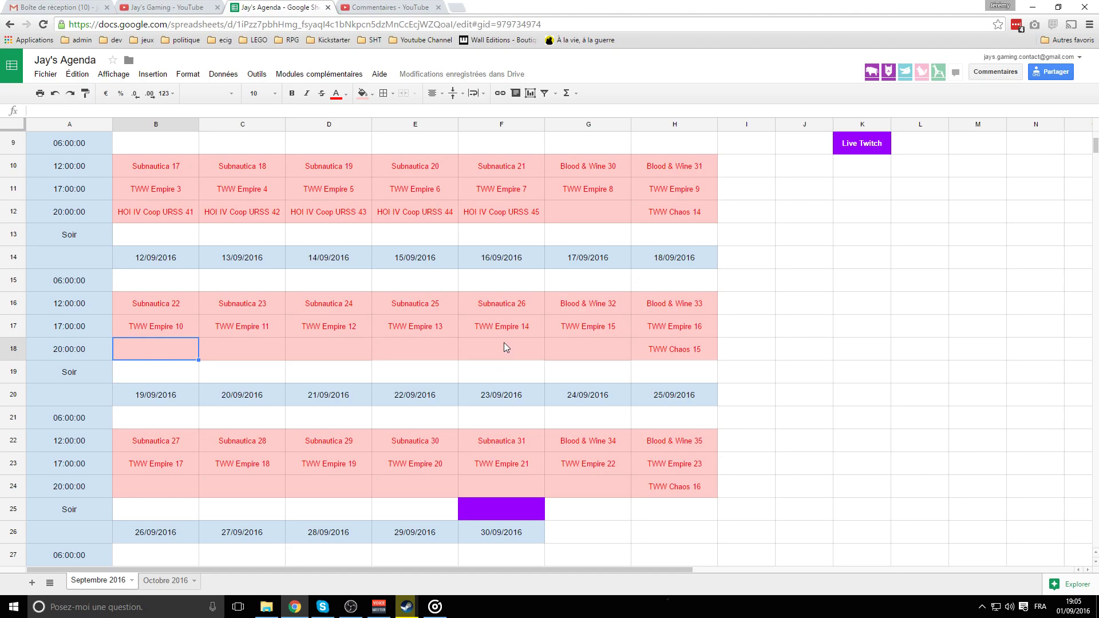
Step: Review the September schedule from the week of 05/09/2016 through 30/09/2016
scroll(503, 347, "down", 3)
scroll(493, 353, "up", 4)
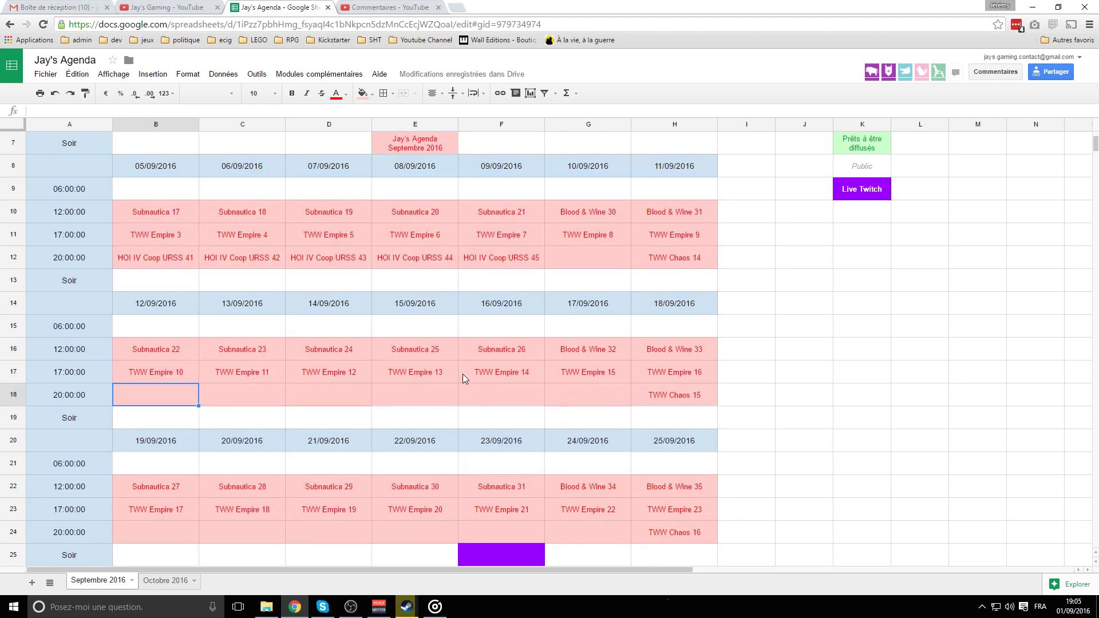
scroll(463, 373, "up", 1)
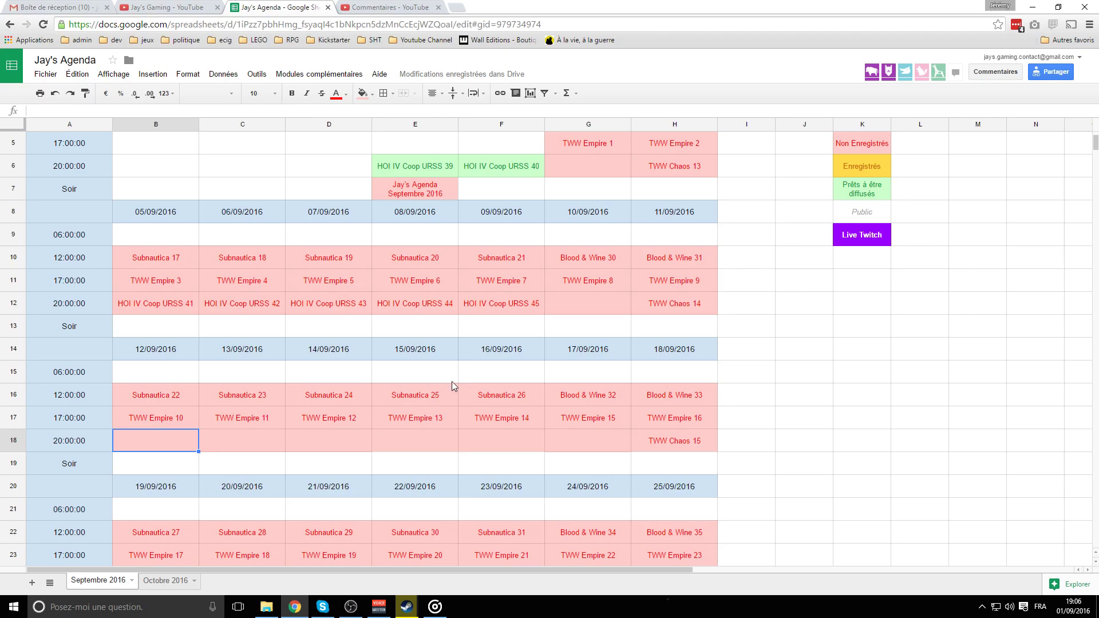
scroll(466, 380, "down", 1)
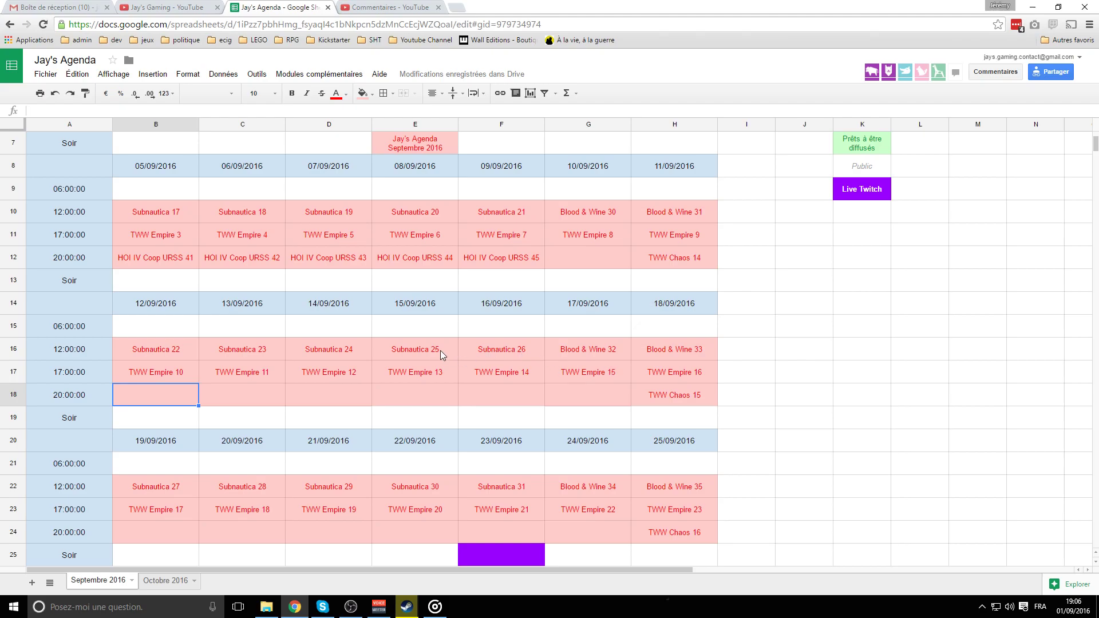
scroll(482, 420, "down", 2)
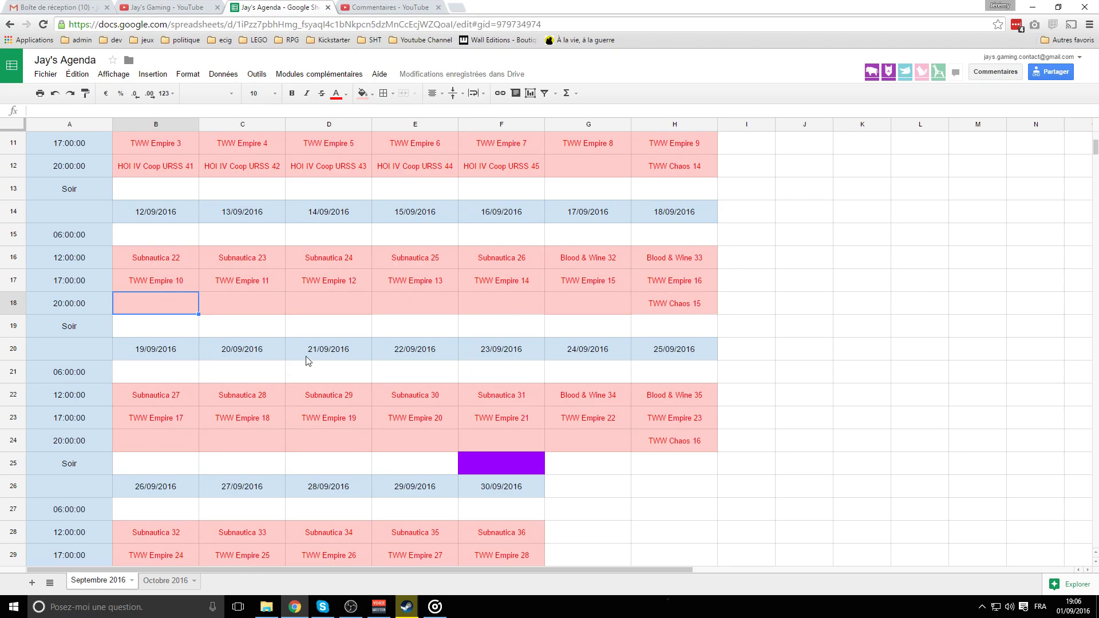
scroll(389, 389, "down", 2)
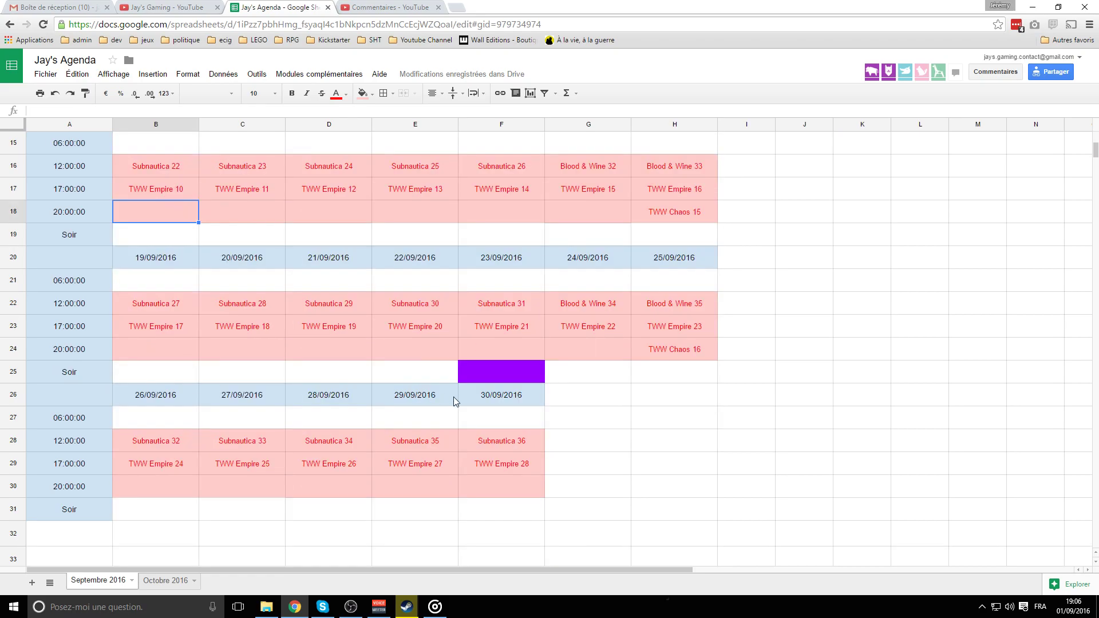
scroll(437, 459, "up", 7)
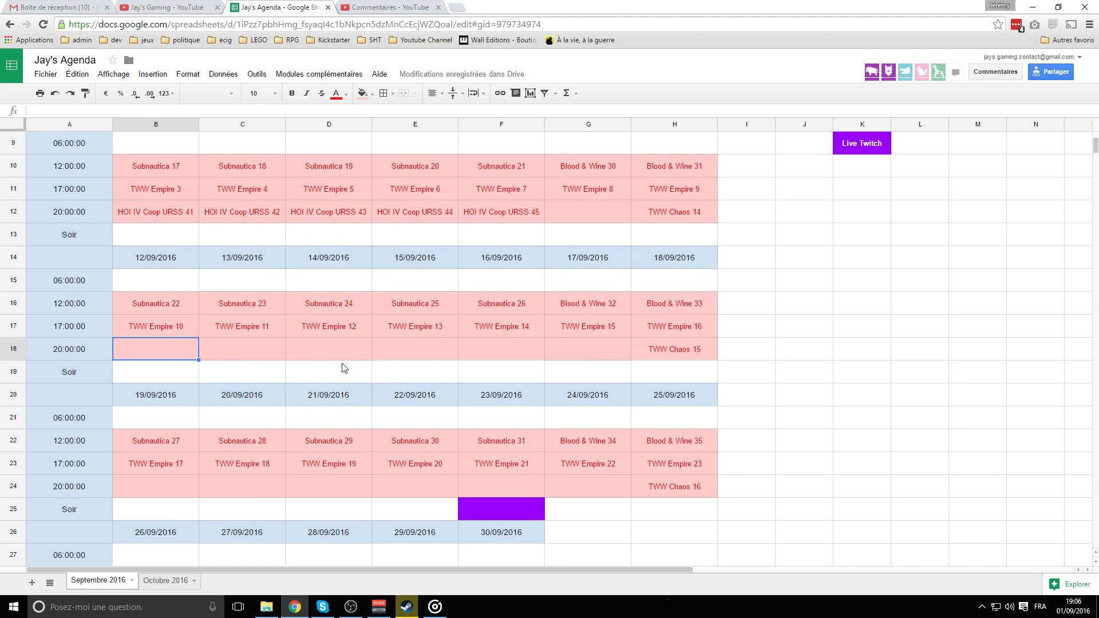
Step: Examine the Sunday TWW Chaos entries at 20:00:00 across the September weeks
left_click(685, 262)
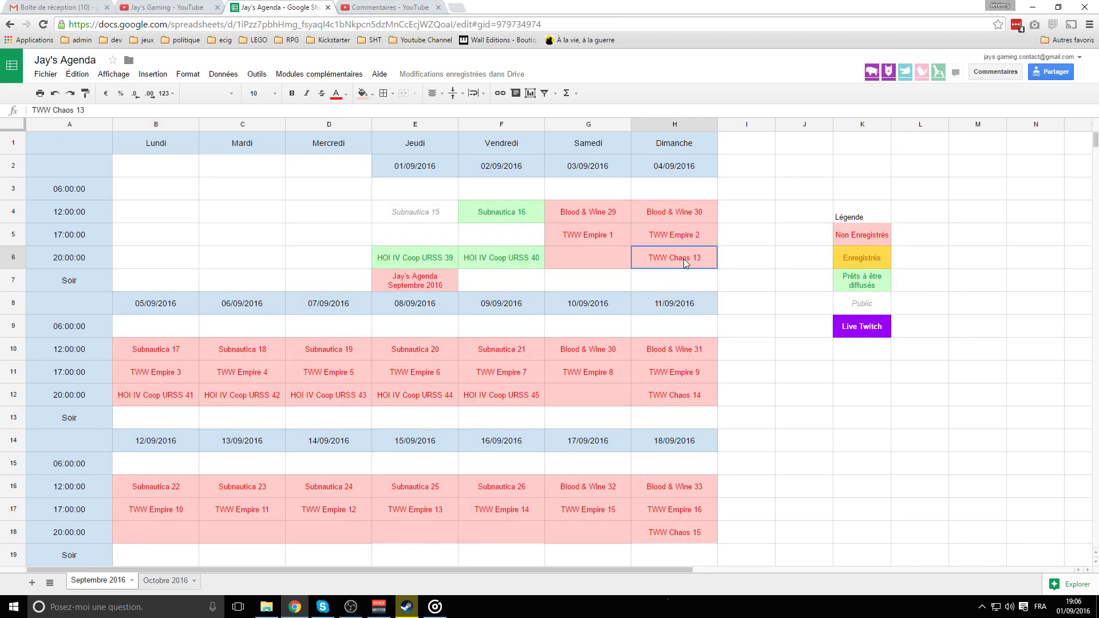
left_click(692, 389)
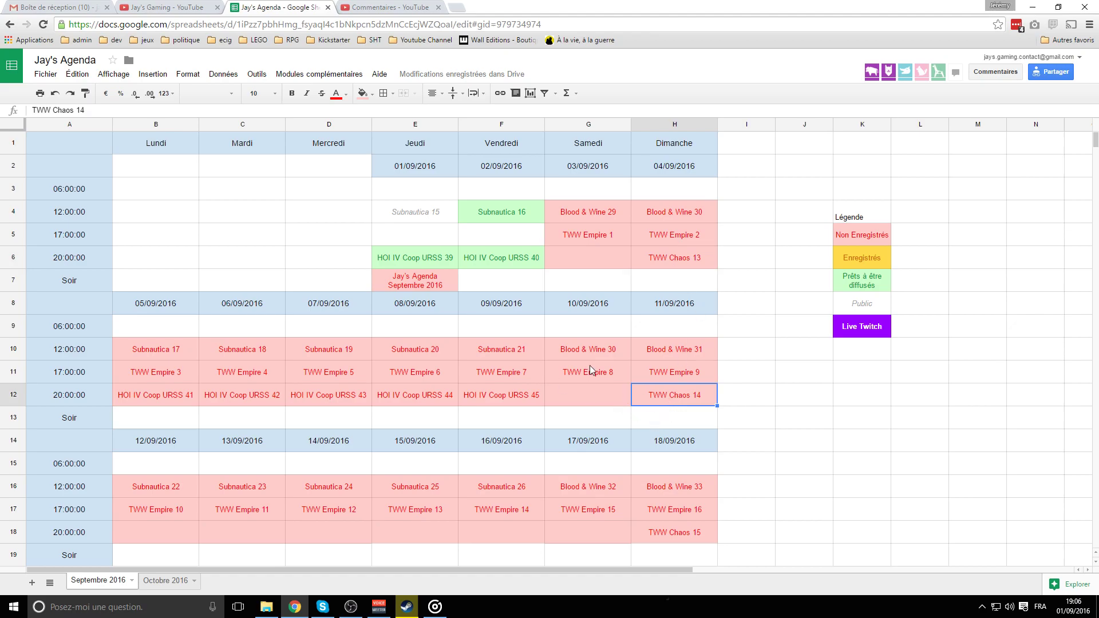
scroll(701, 373, "down", 4)
left_click(673, 354)
left_click(674, 481)
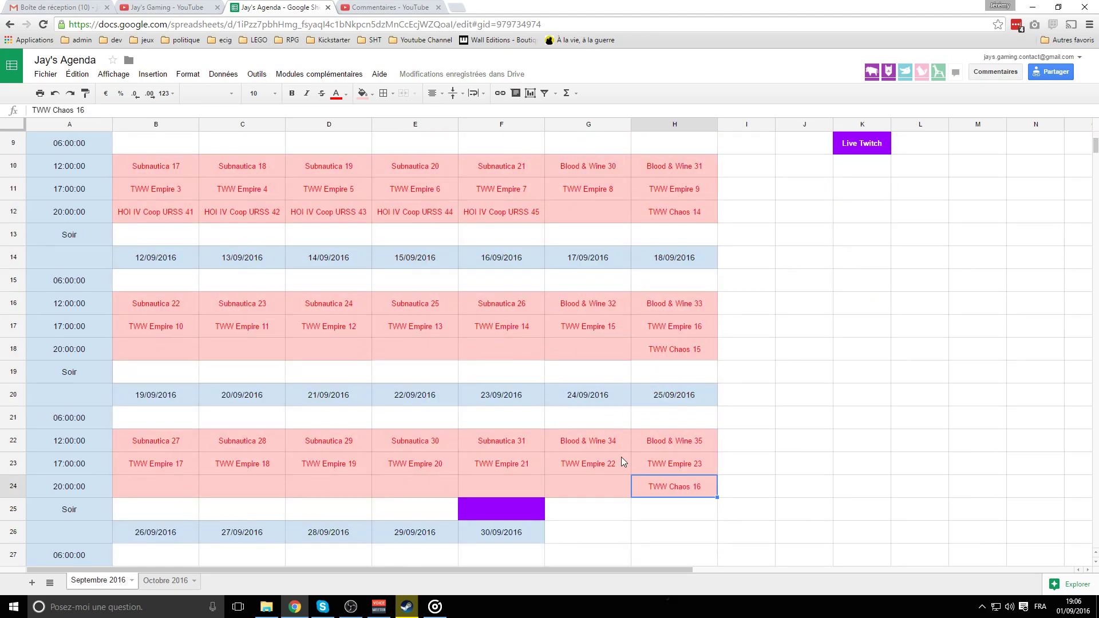
left_click(640, 358)
scroll(658, 343, "up", 4)
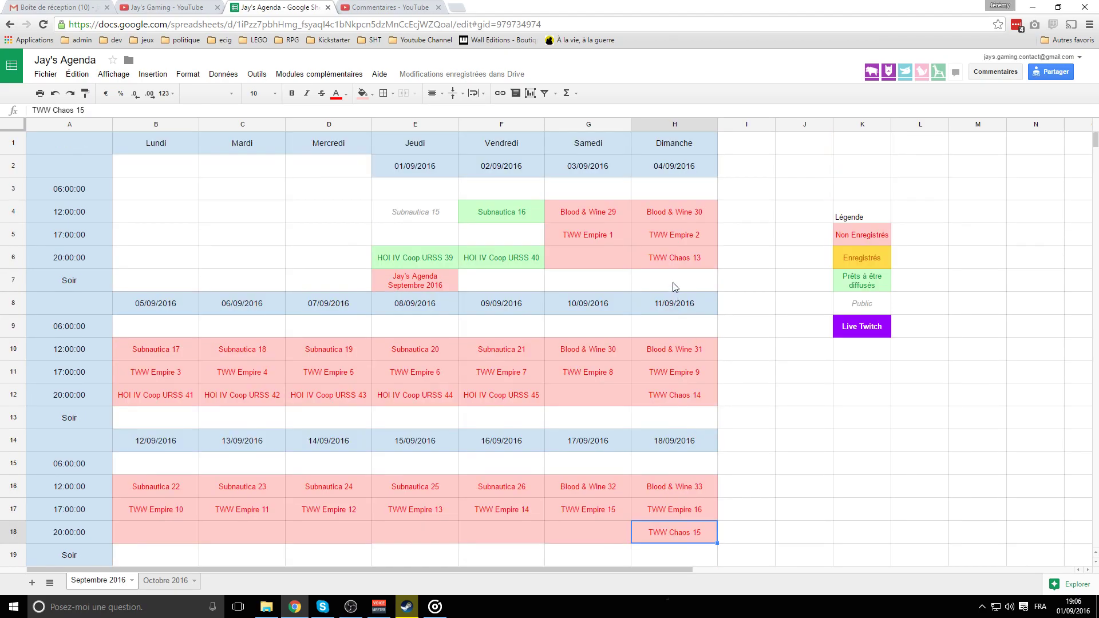
left_click(668, 255)
left_click(679, 401)
left_click(677, 532)
left_click(676, 390)
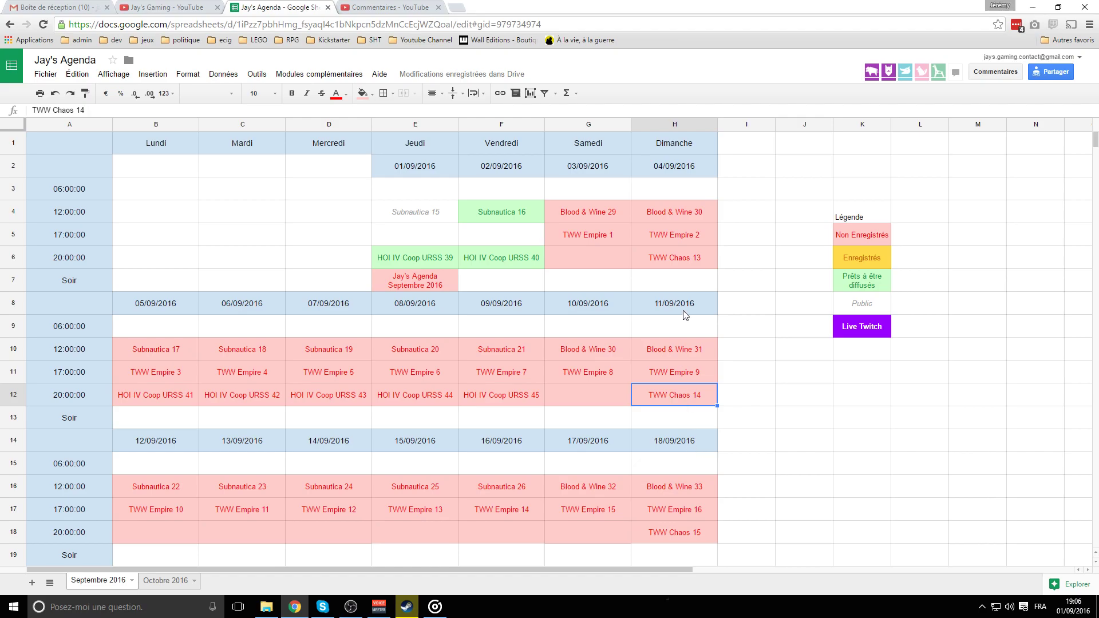
left_click(677, 252)
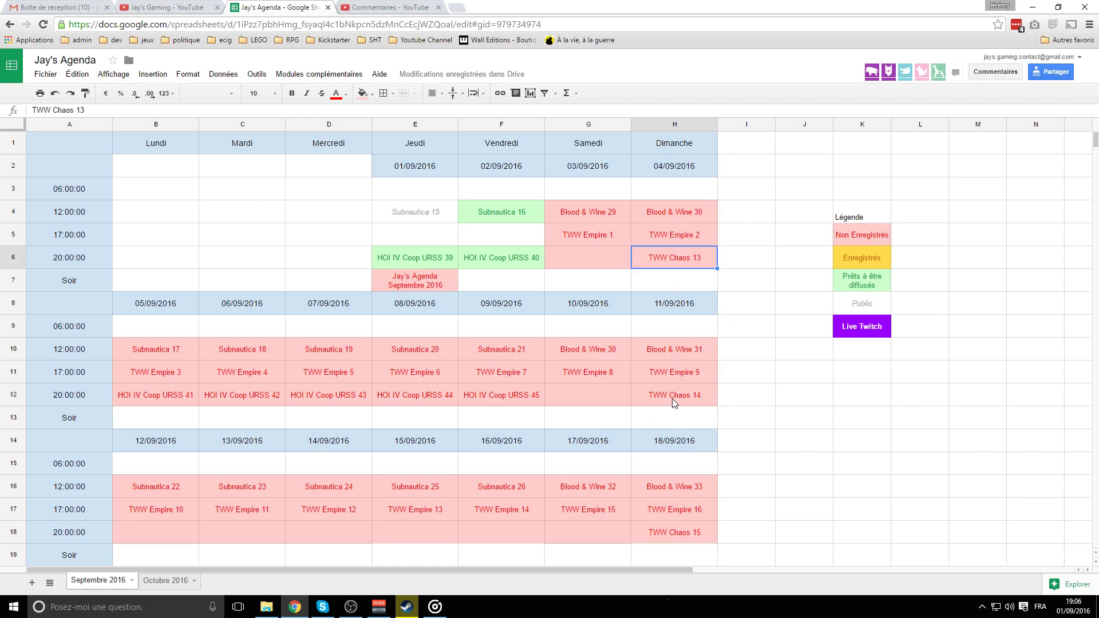
scroll(689, 450, "down", 1)
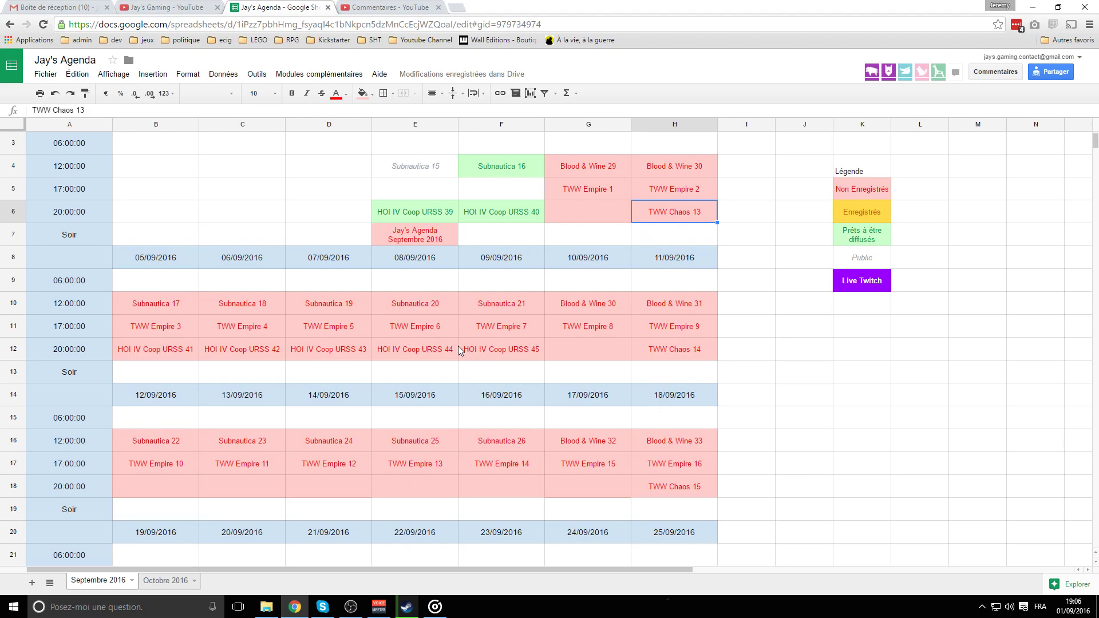
scroll(480, 364, "up", 1)
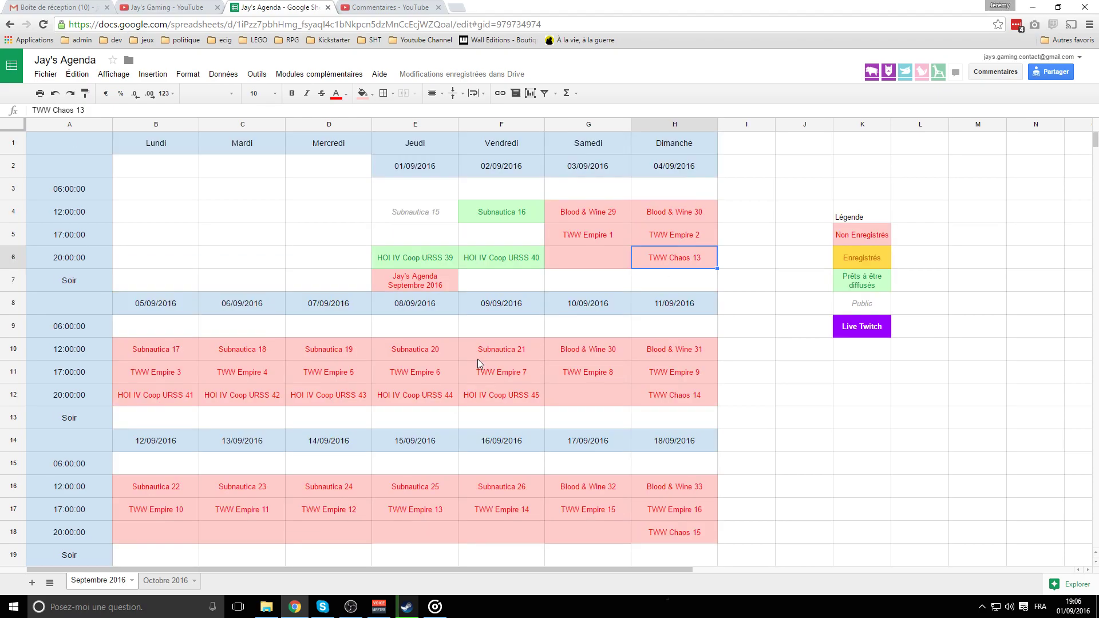
left_click(510, 330)
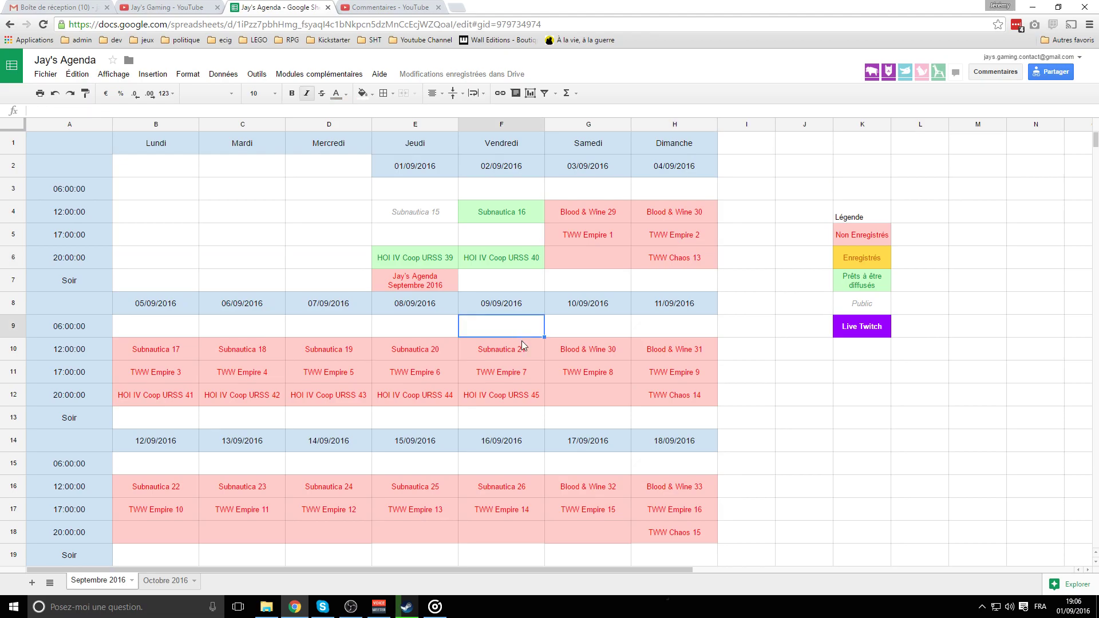
scroll(520, 341, "down", 1)
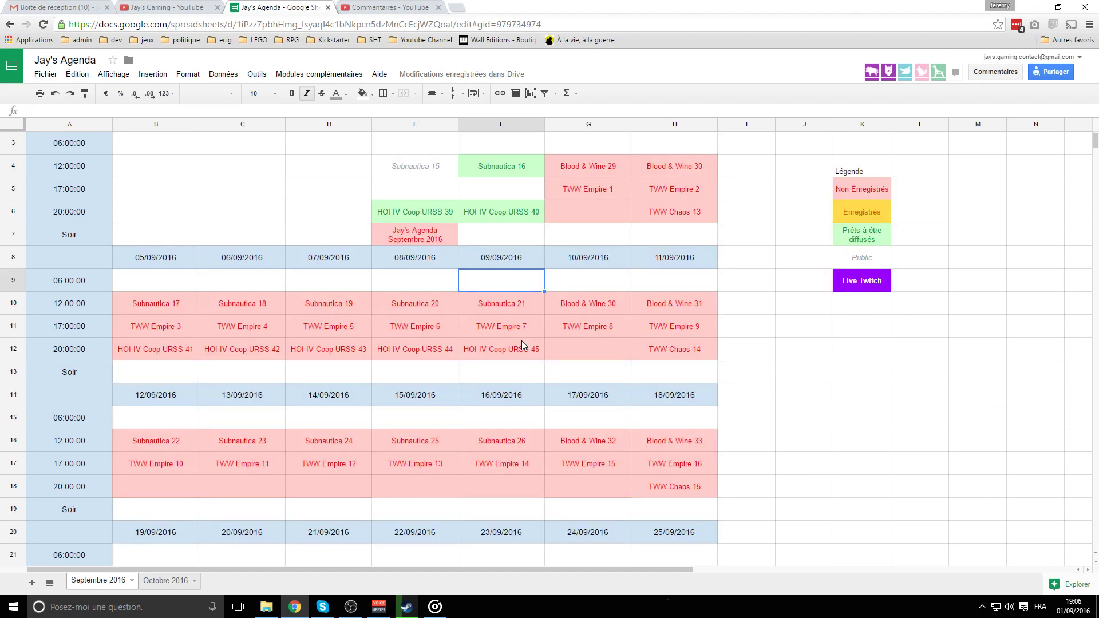
scroll(527, 355, "up", 1)
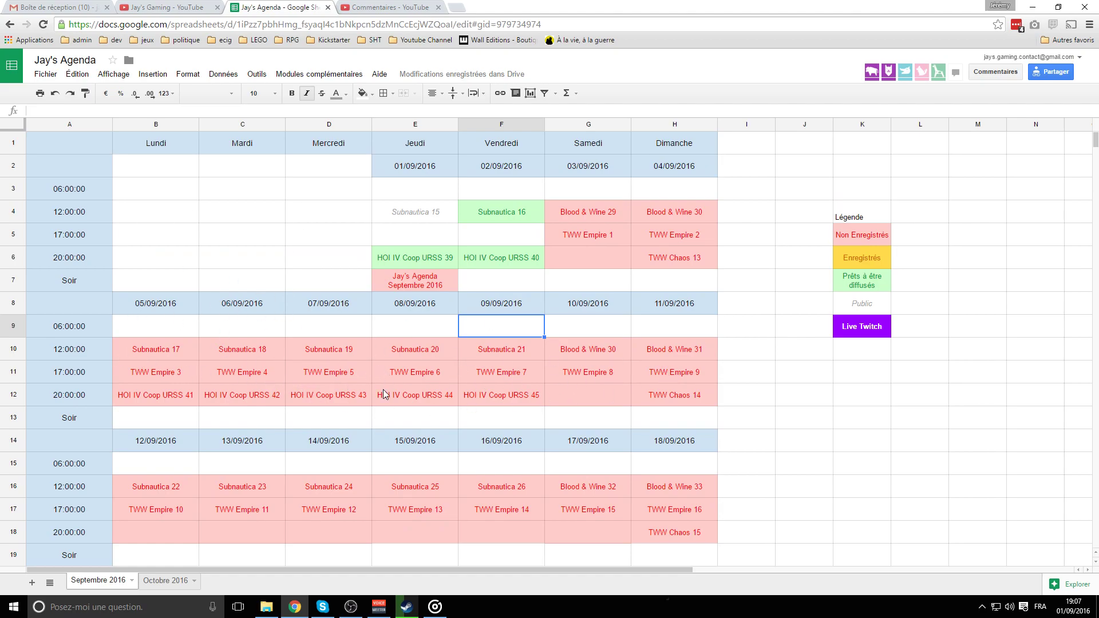
left_click(521, 422)
left_click(503, 466)
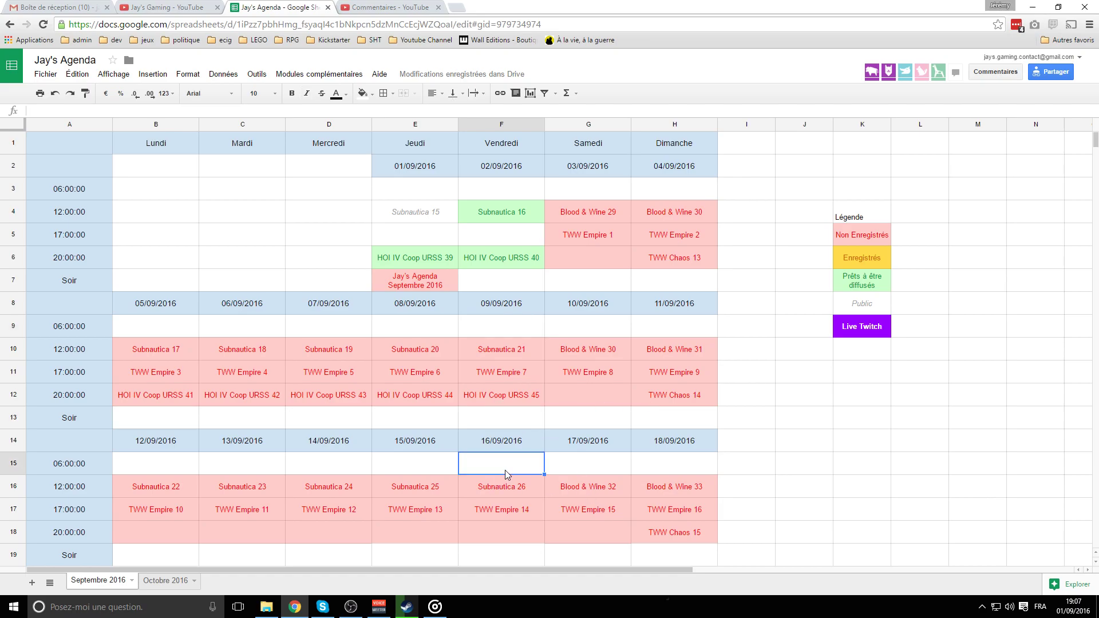
Step: Open the Octobre 2016 sheet and examine the EU4 Rights of Man entries in the week of 10/10/2016
left_click(167, 580)
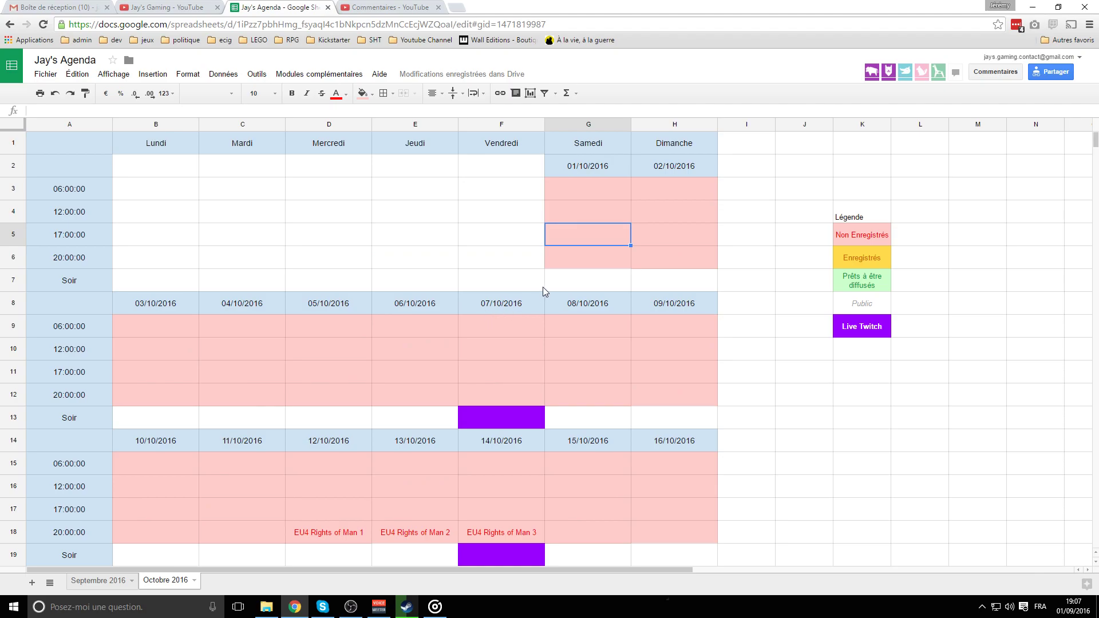
scroll(435, 361, "down", 2)
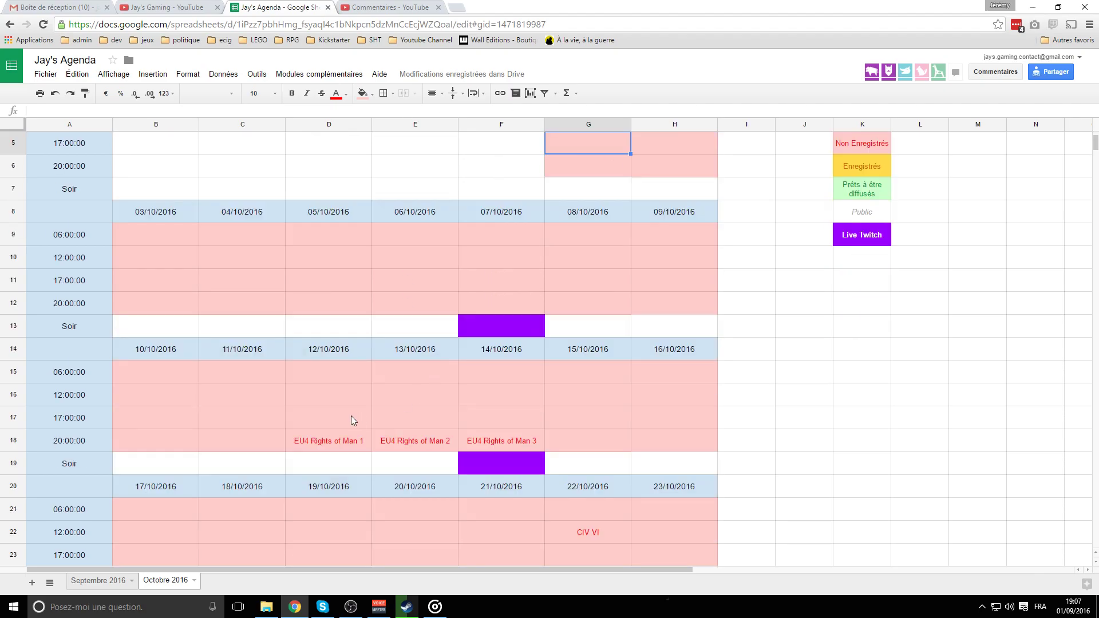
left_click(324, 449)
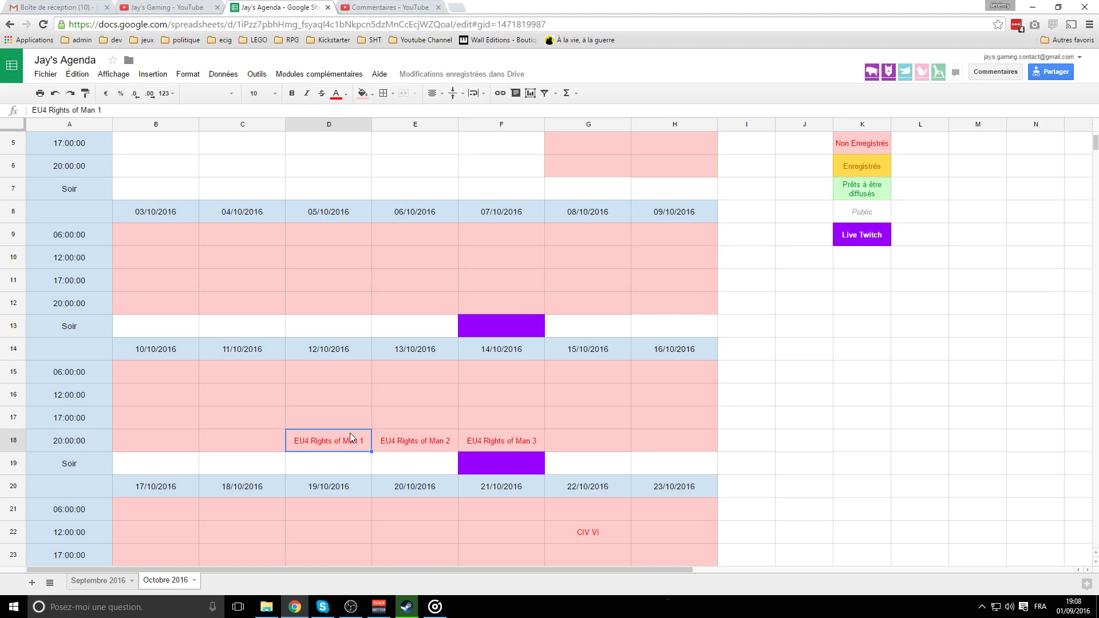
scroll(447, 419, "up", 1)
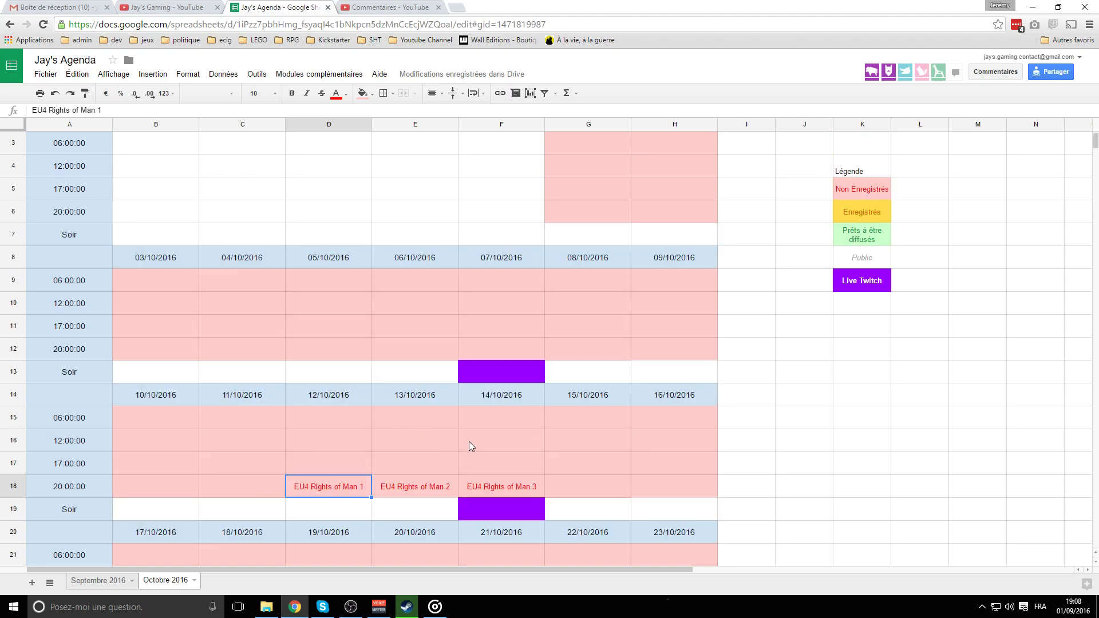
scroll(471, 446, "down", 1)
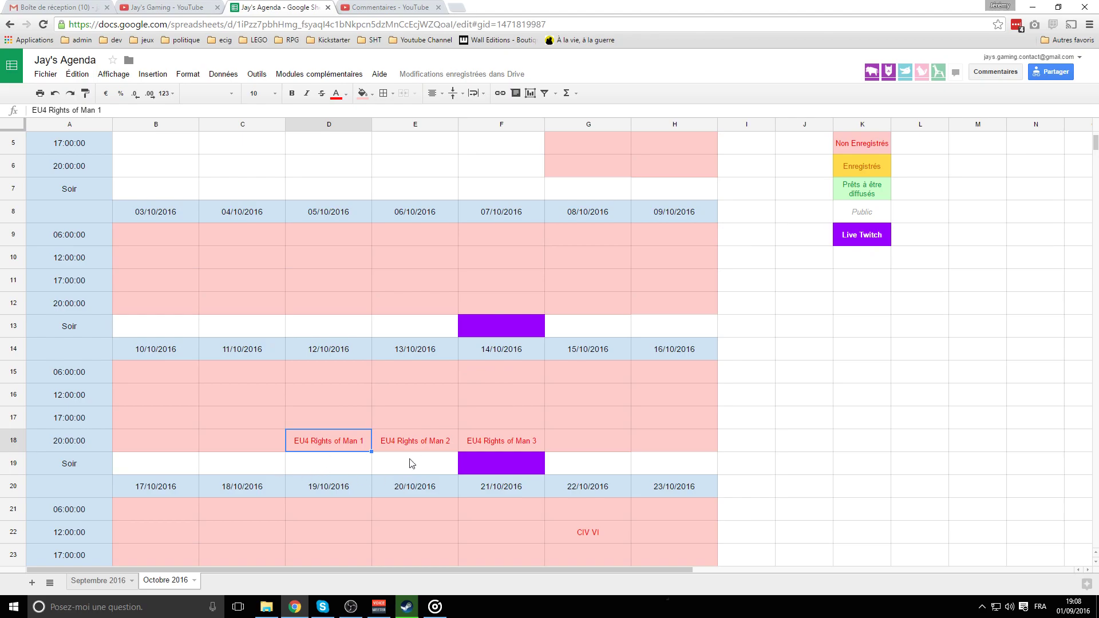
left_click(453, 437)
left_click(495, 442)
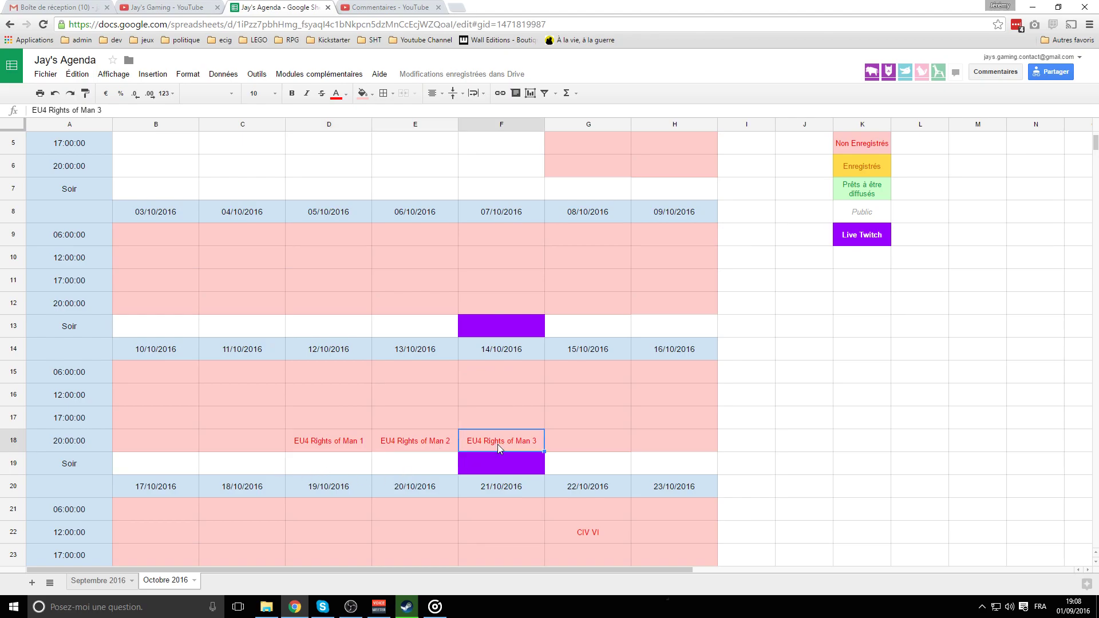
left_click(355, 450)
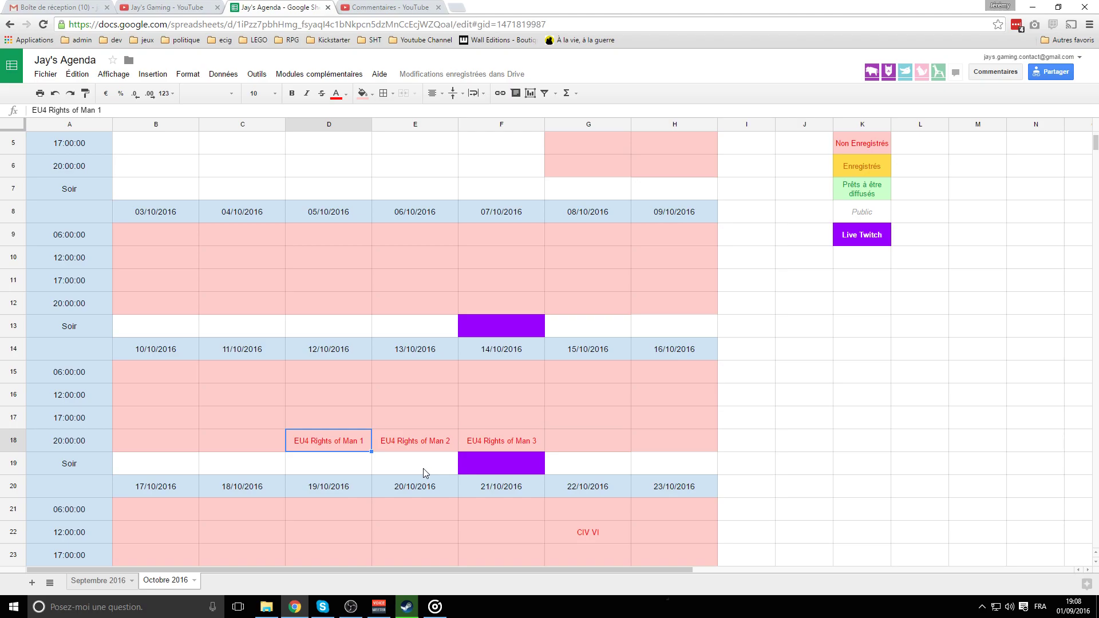
Step: Examine the CIV VI entry on 22/10/2016 and the EU4 Rights of Man entries across the October weeks
scroll(424, 468, "down", 1)
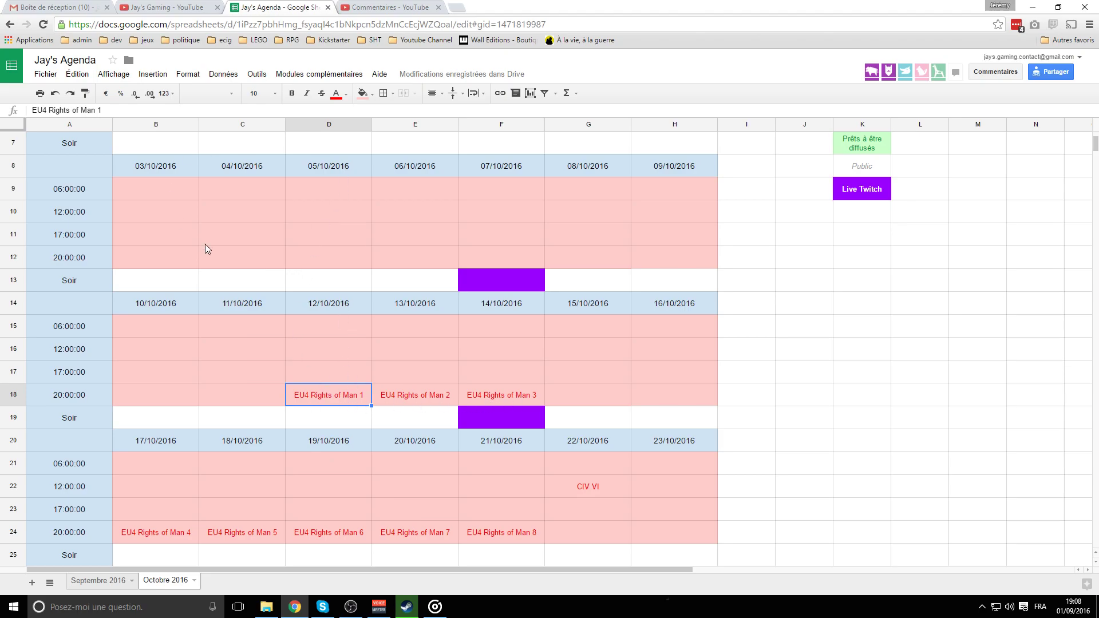
left_click(246, 395)
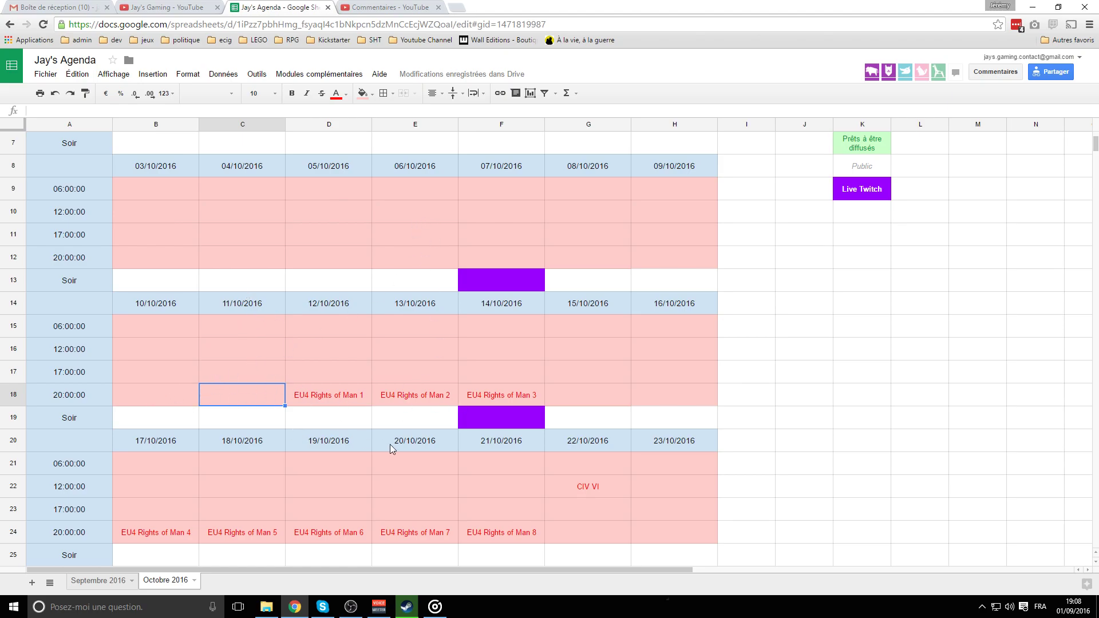
scroll(395, 445, "down", 1)
scroll(373, 400, "down", 2)
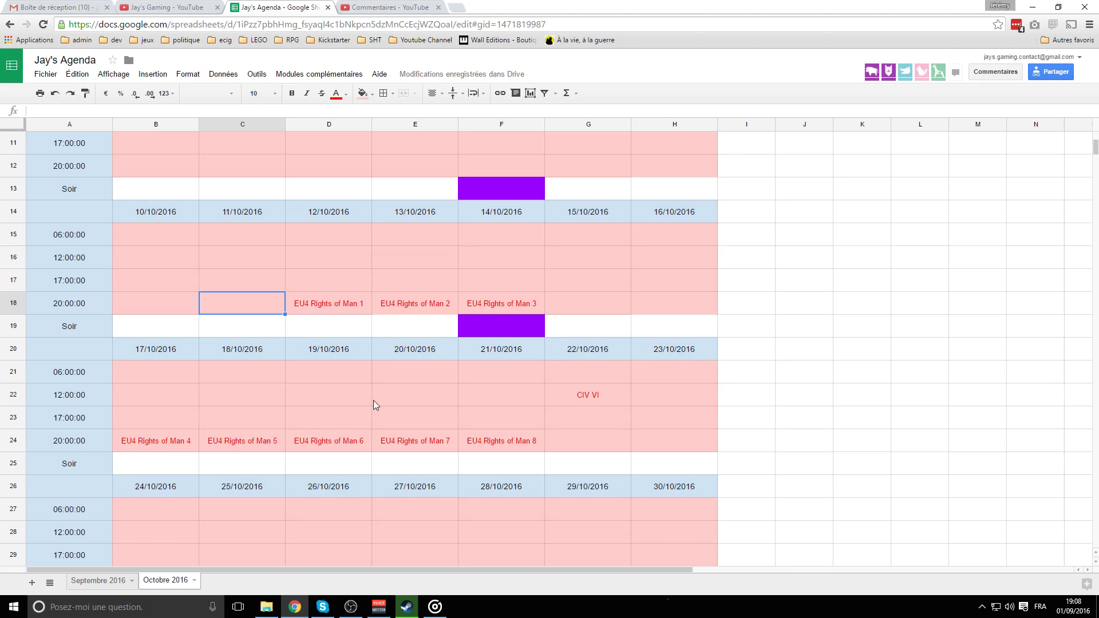
left_click(558, 343)
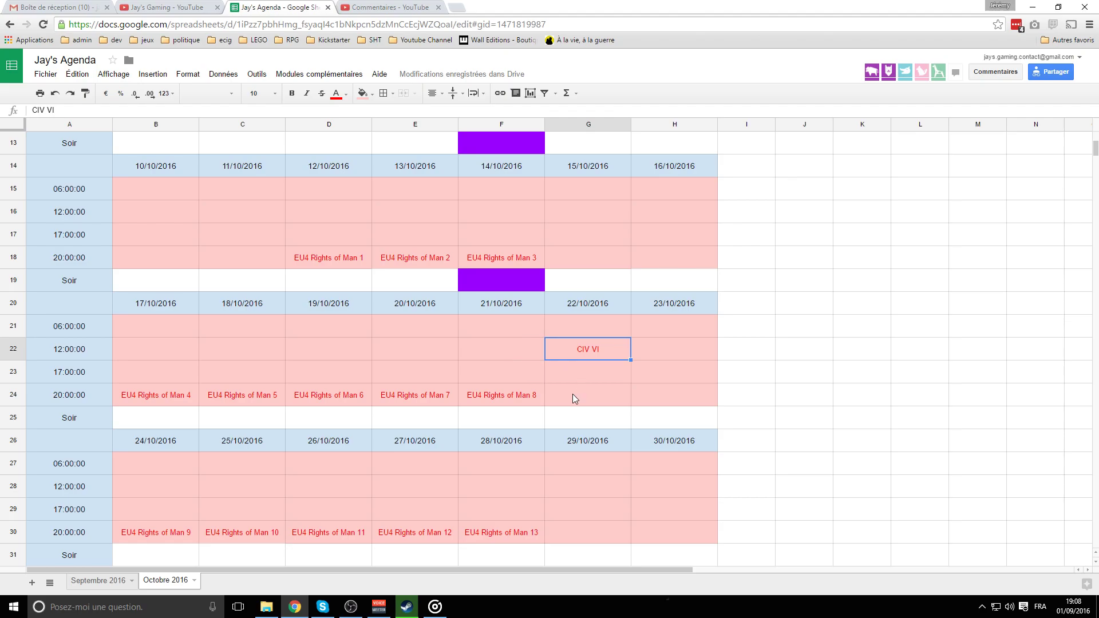
scroll(575, 399, "down", 2)
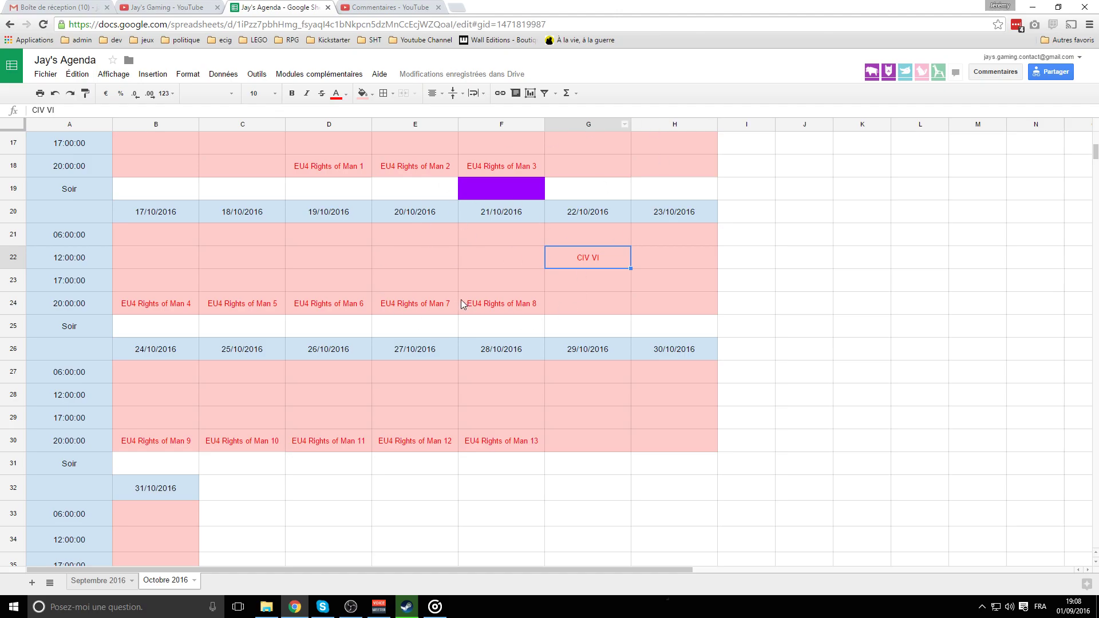
left_click(486, 173)
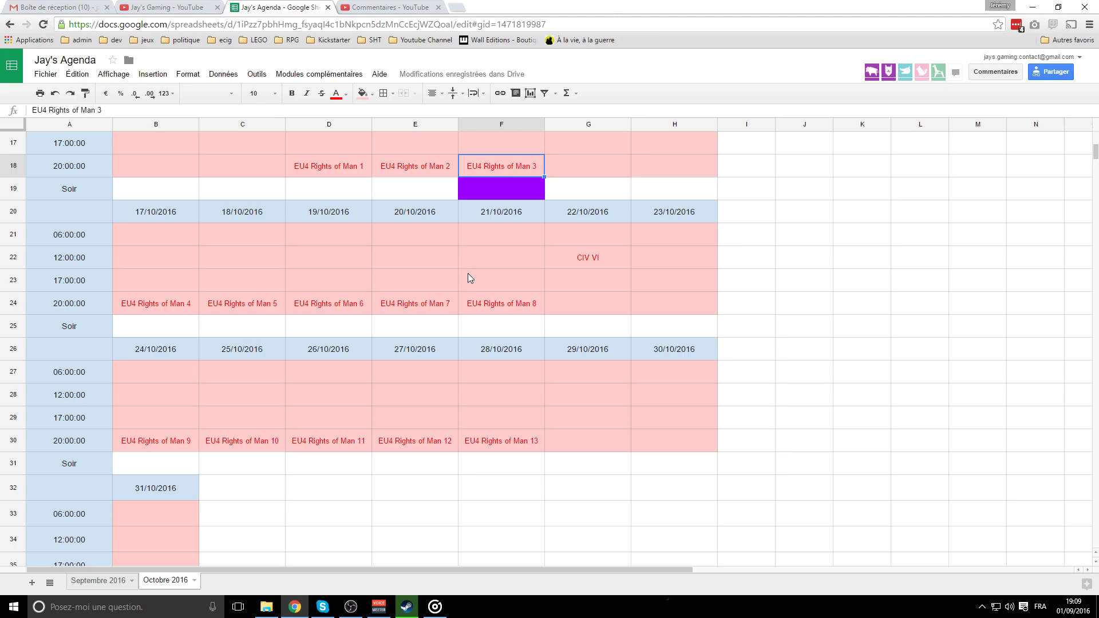
Step: Select the CIV VI entry at 12:00:00 on 22/10/2016 and review the remaining October dates through 31/10/2016
left_click(593, 258)
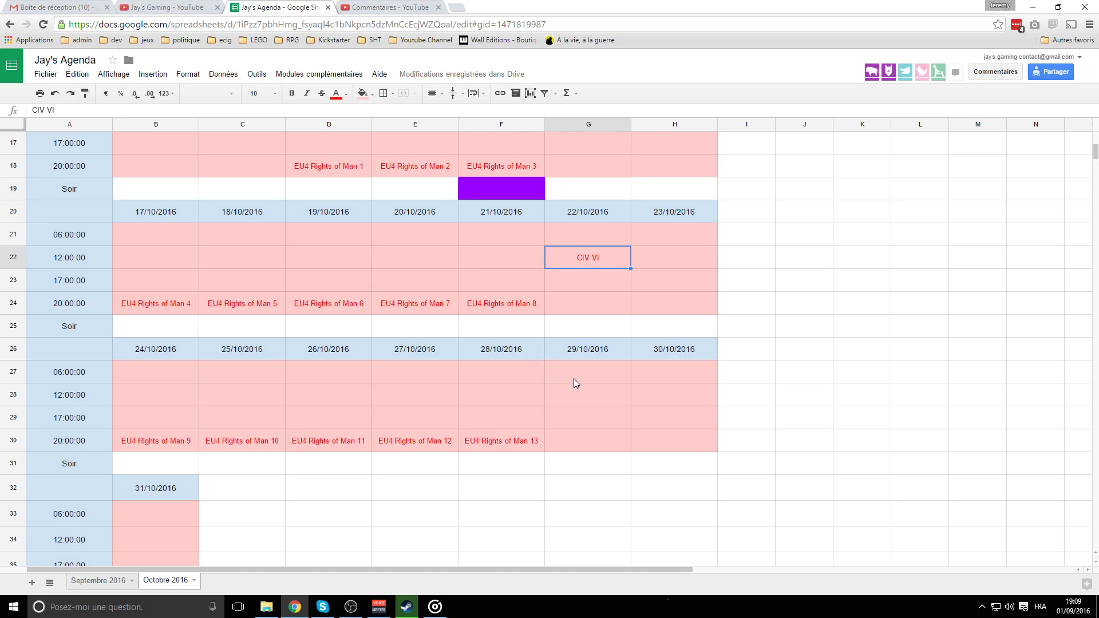
scroll(575, 381, "down", 1)
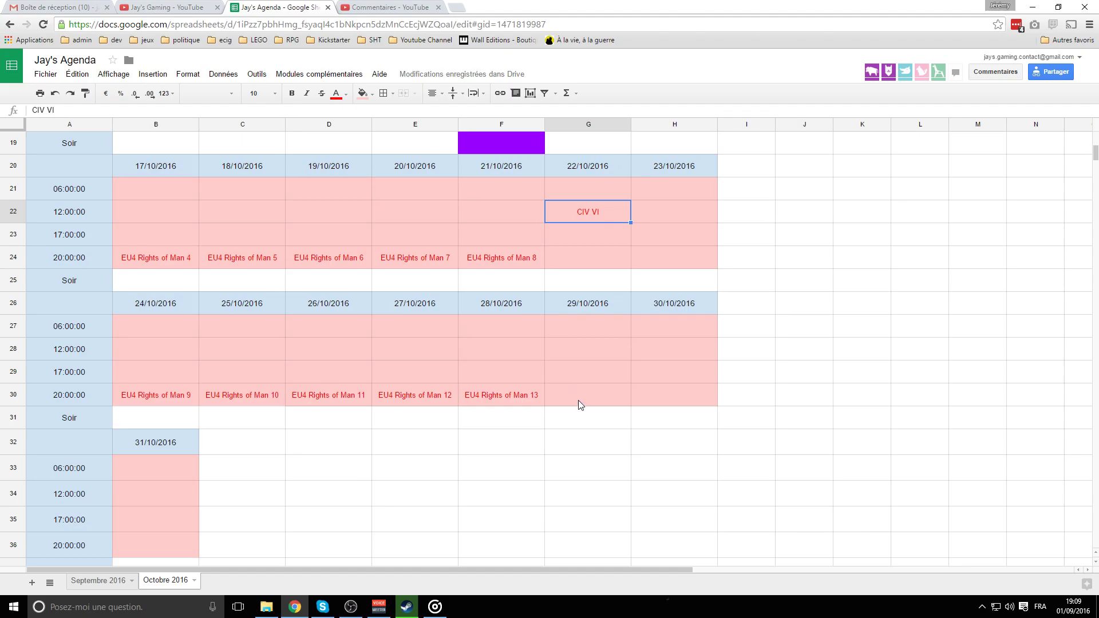
scroll(577, 404, "up", 2)
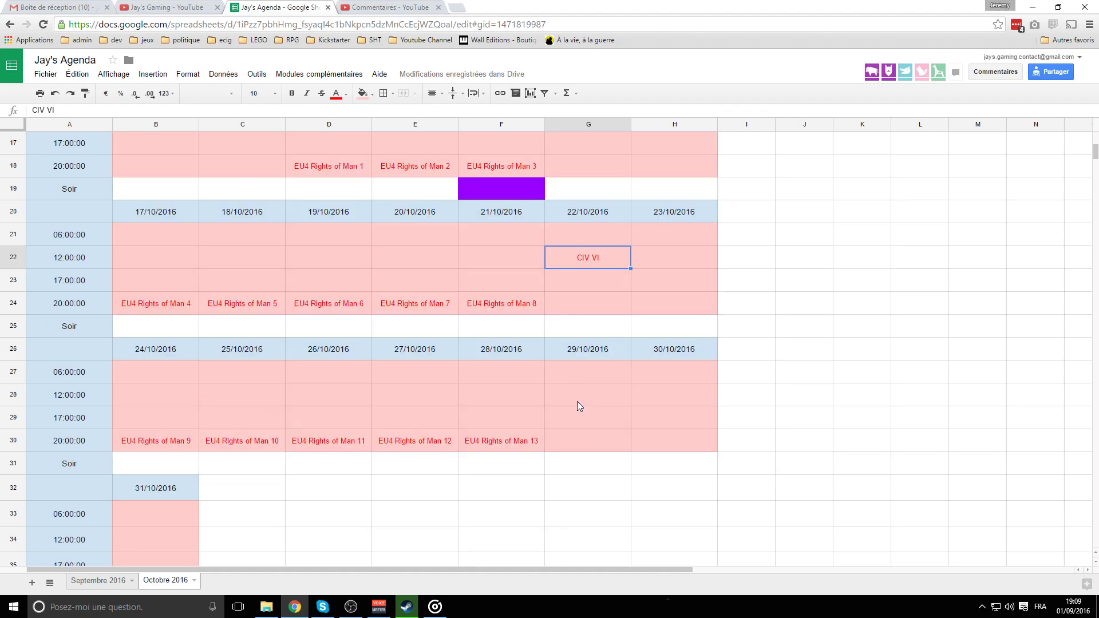
Step: Return to the Septembre 2016 sheet and examine the weekday Subnautica entries at 12:00:00 through 30/09/2016
left_click(100, 581)
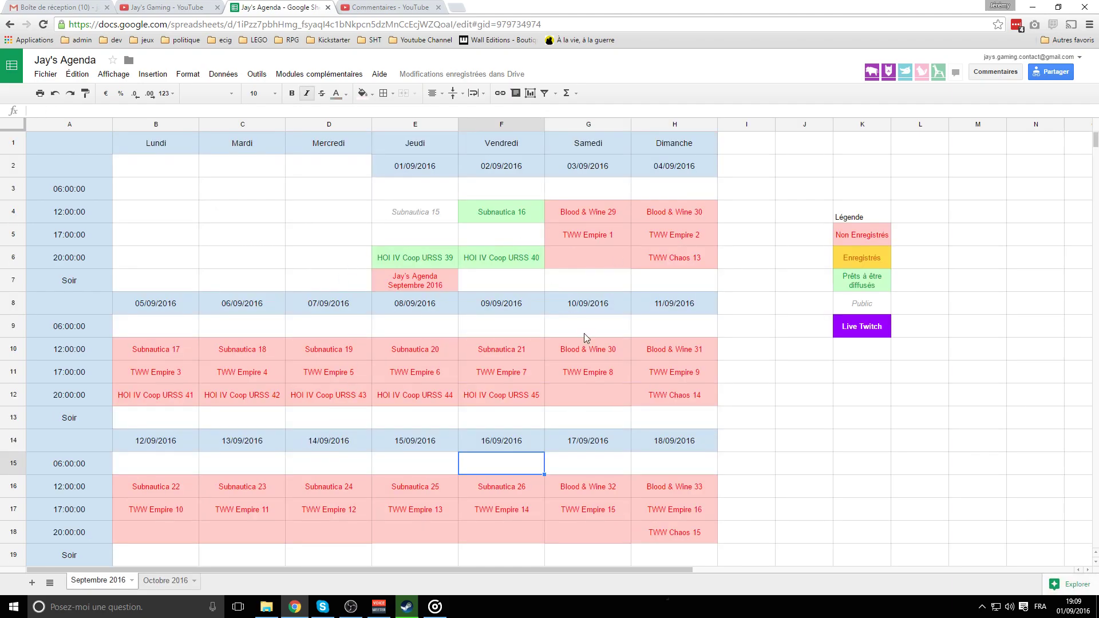
scroll(575, 338, "down", 3)
scroll(572, 348, "down", 3)
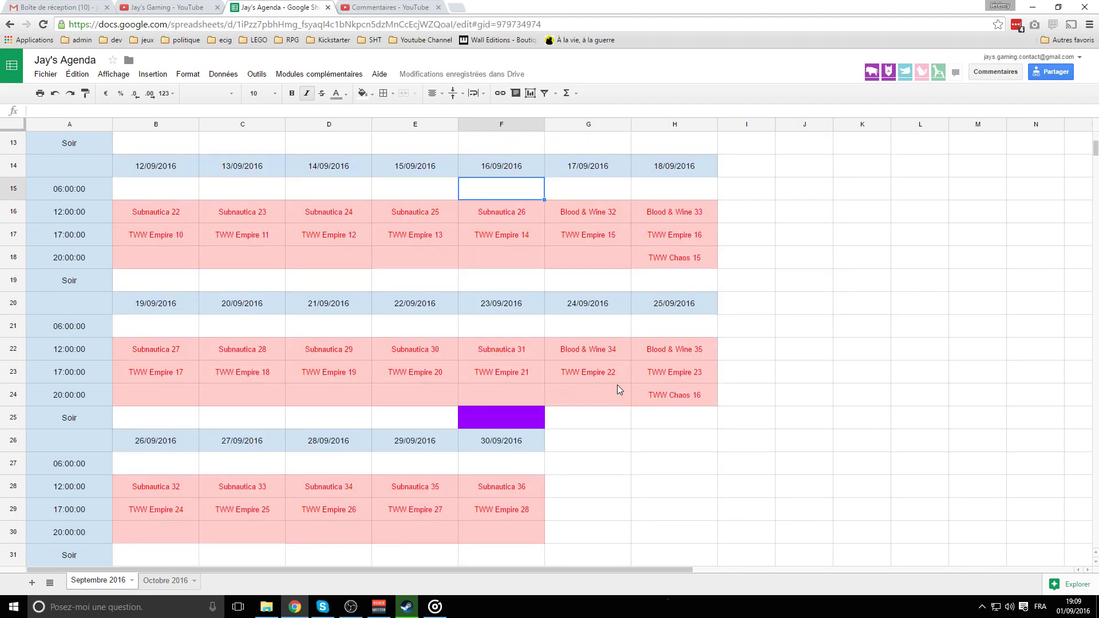
scroll(616, 384, "up", 2)
left_click(503, 297)
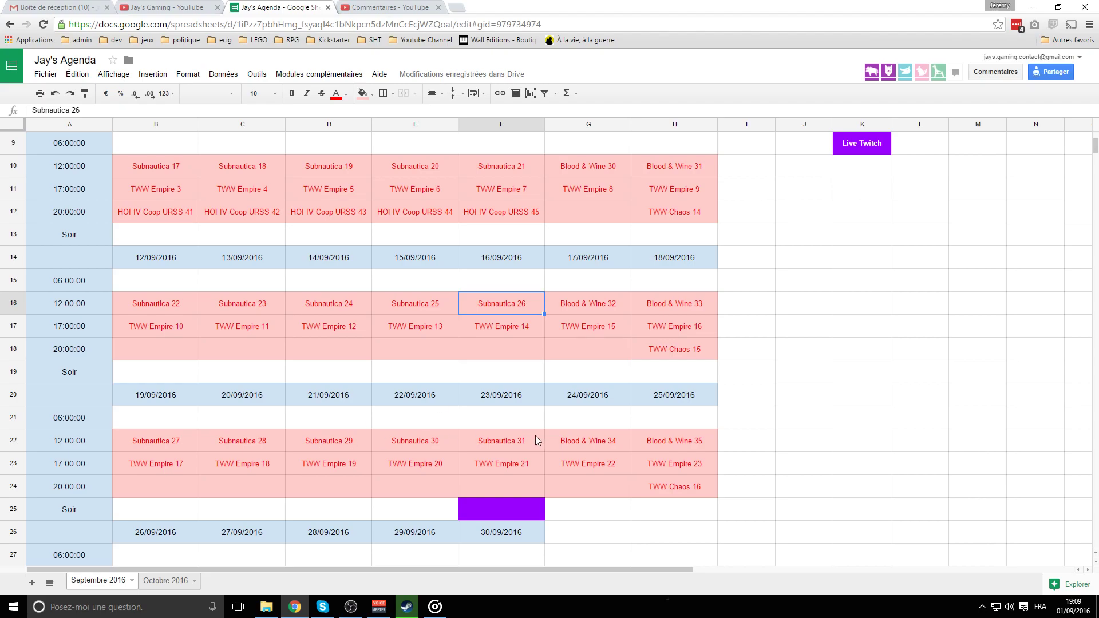
scroll(538, 441, "down", 2)
left_click(466, 443)
scroll(451, 405, "up", 1)
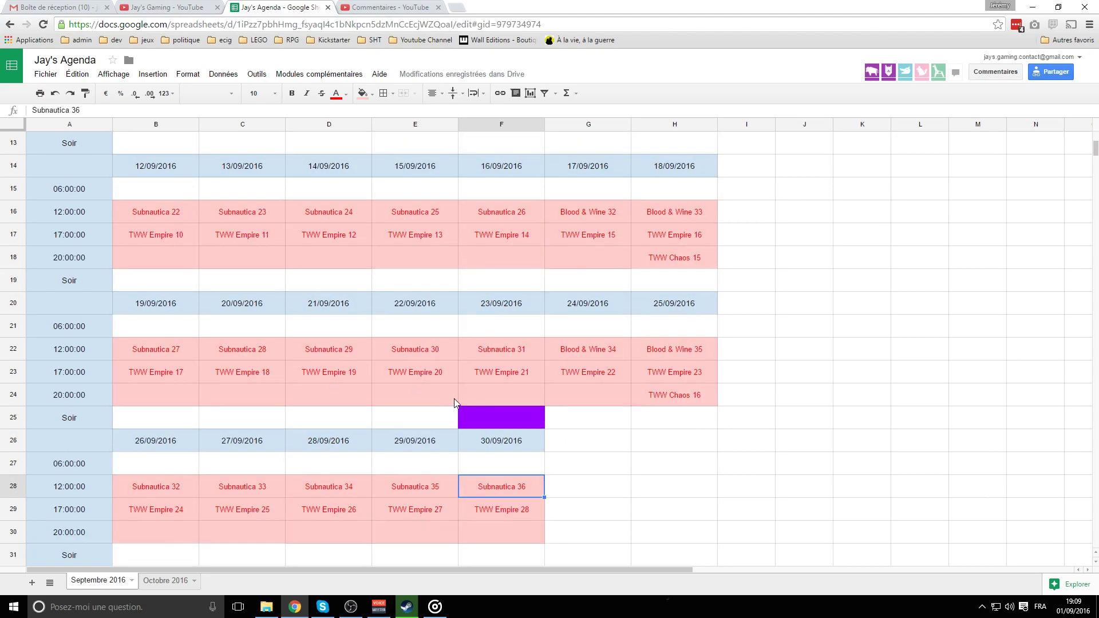
left_click(433, 350)
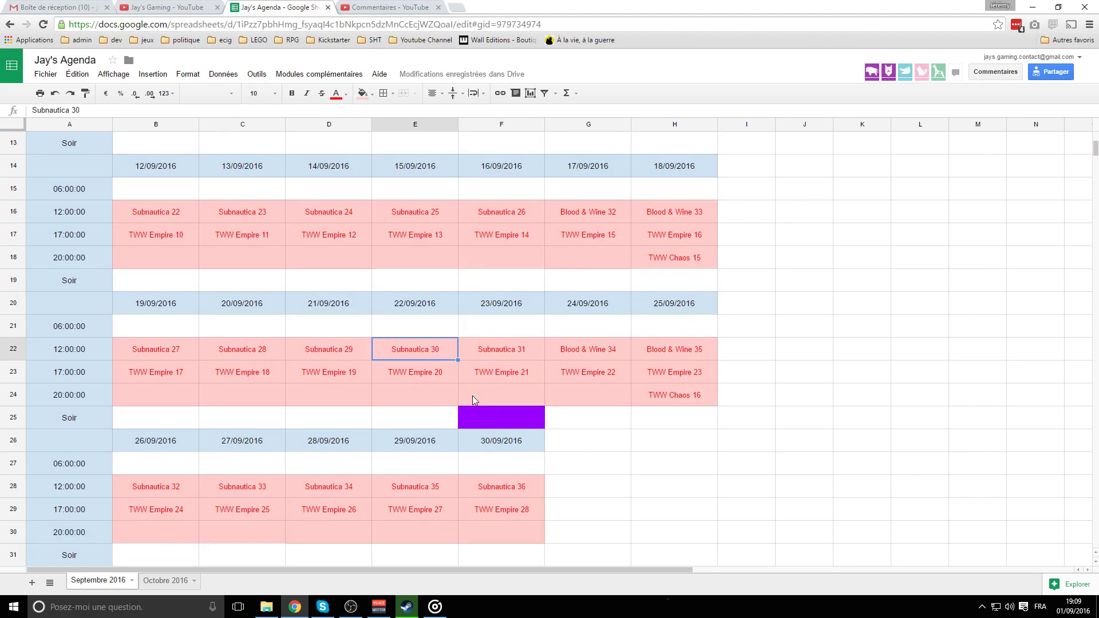
scroll(475, 395, "up", 4)
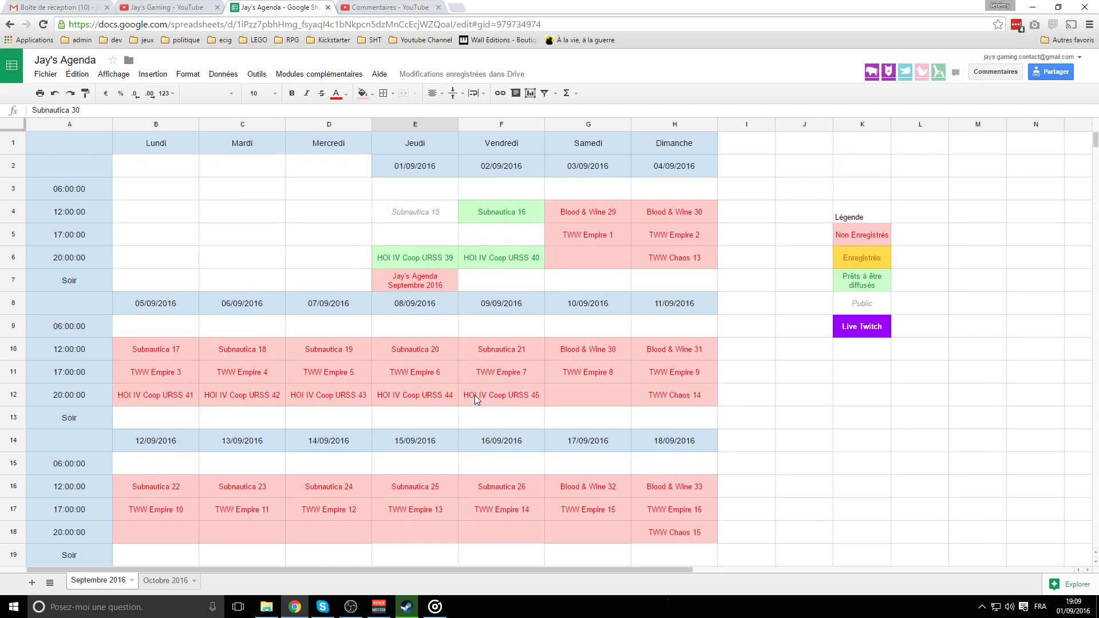
Step: Review the September weeks through 30/09/2016, including the TWW Empire 15 entry on 17/09/2016
scroll(475, 395, "down", 1)
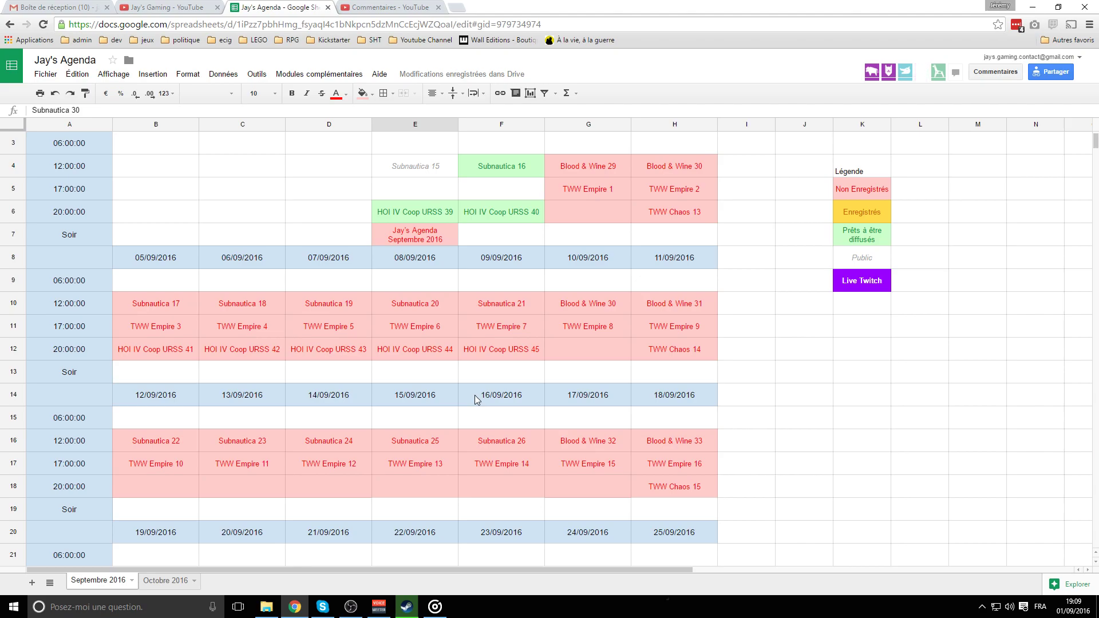
scroll(475, 395, "down", 2)
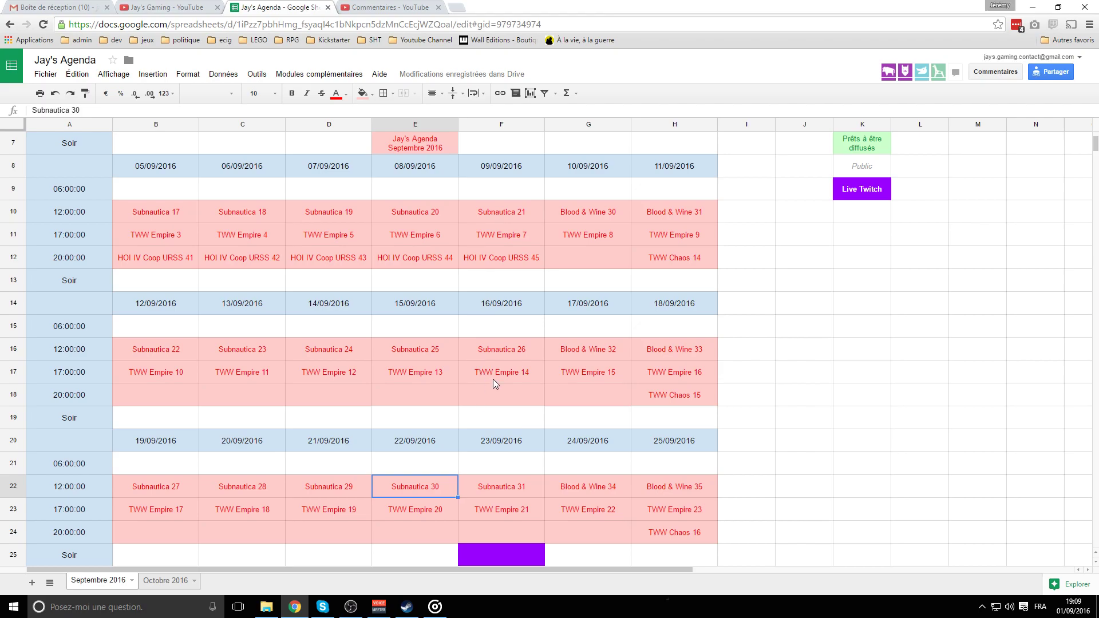
left_click(609, 376)
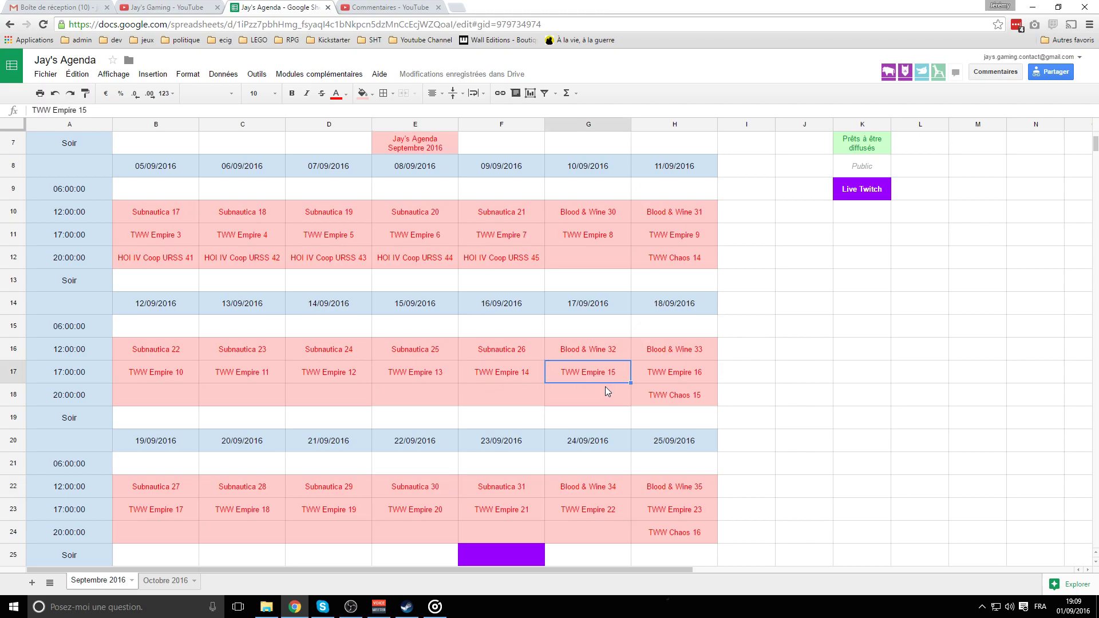
scroll(608, 400, "down", 2)
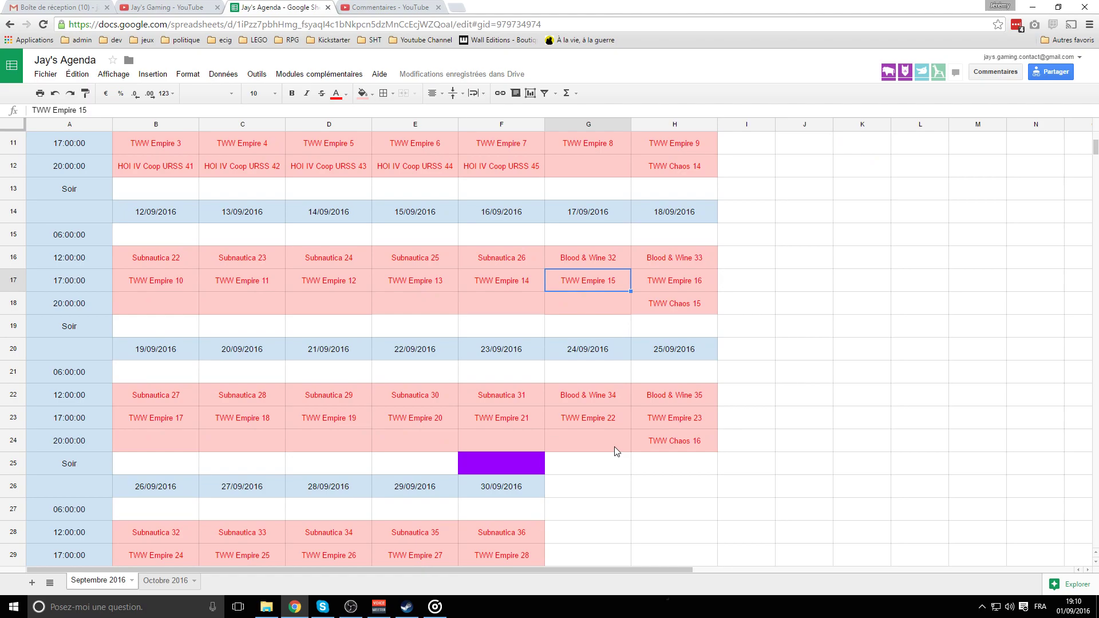
scroll(615, 452, "down", 2)
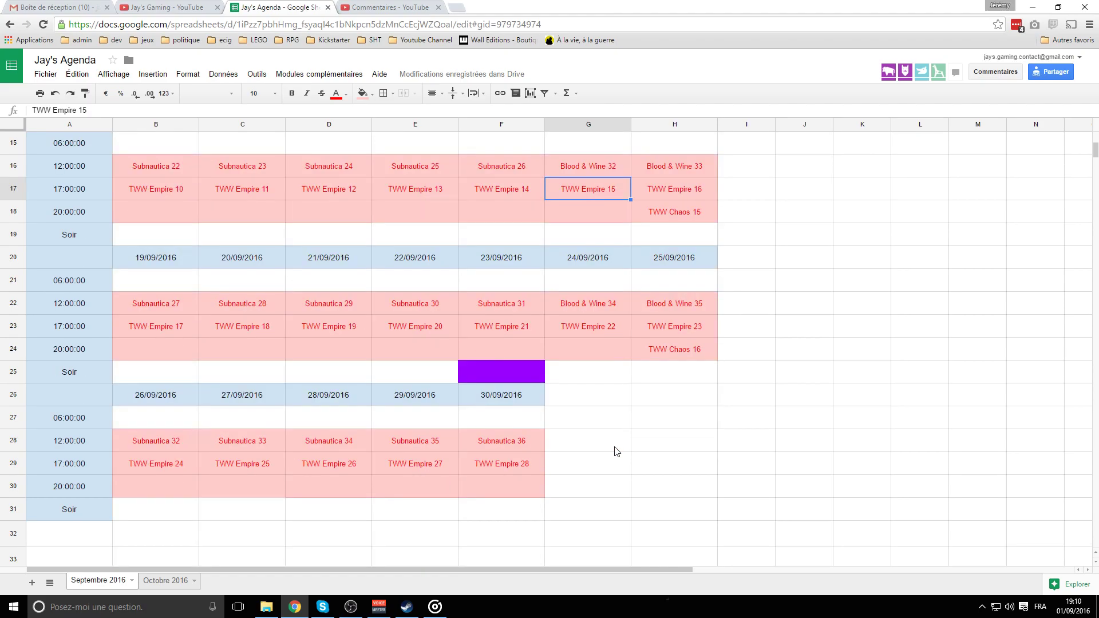
scroll(616, 451, "up", 1)
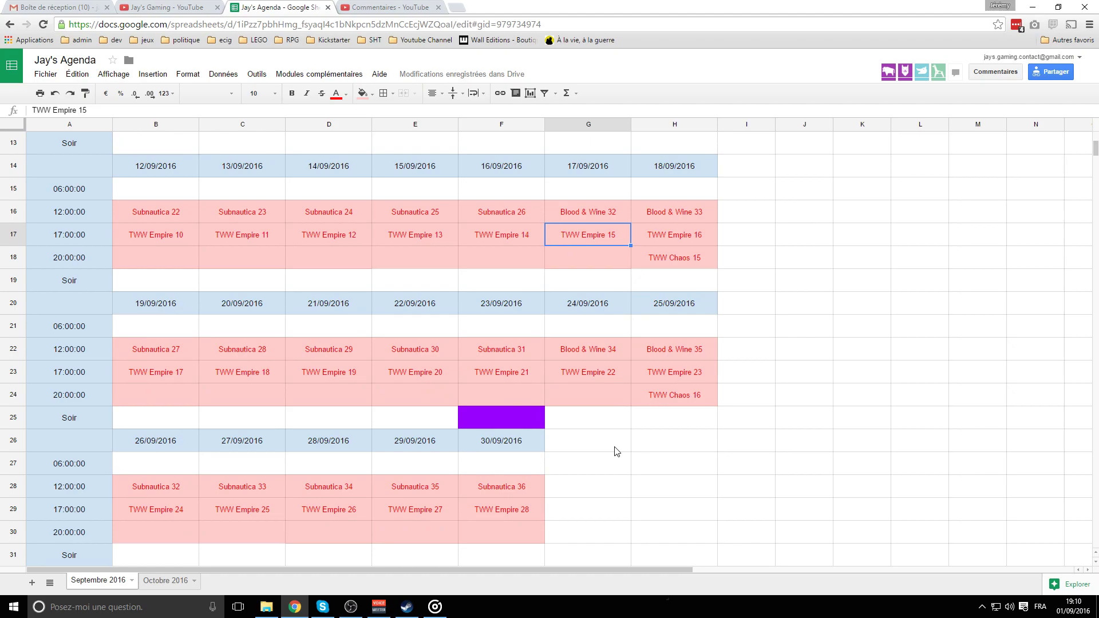
scroll(616, 452, "up", 2)
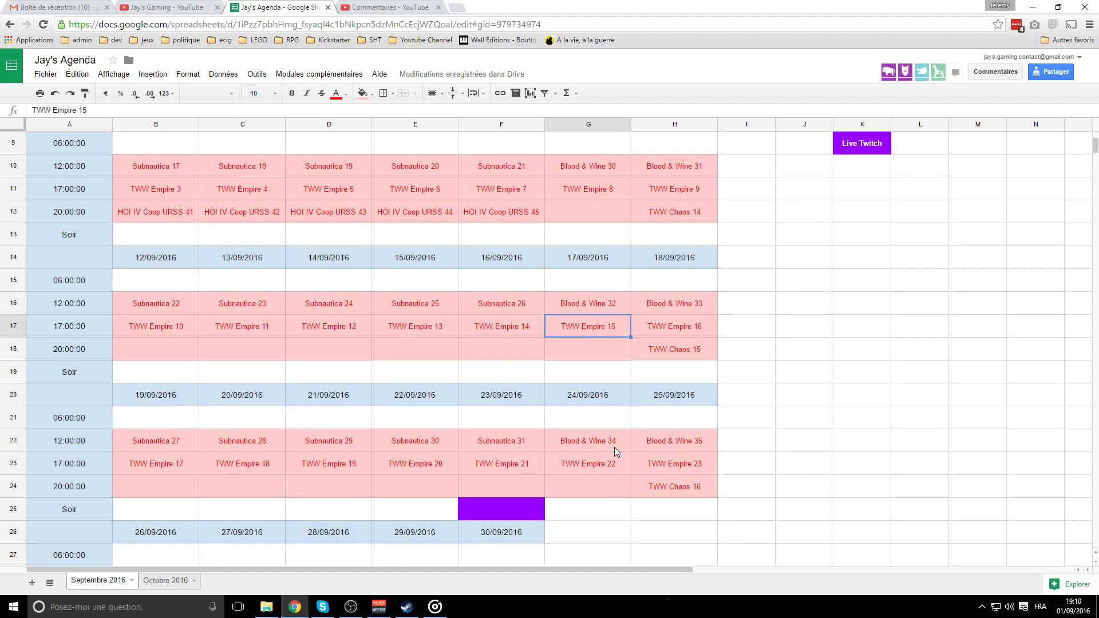
scroll(614, 452, "up", 1)
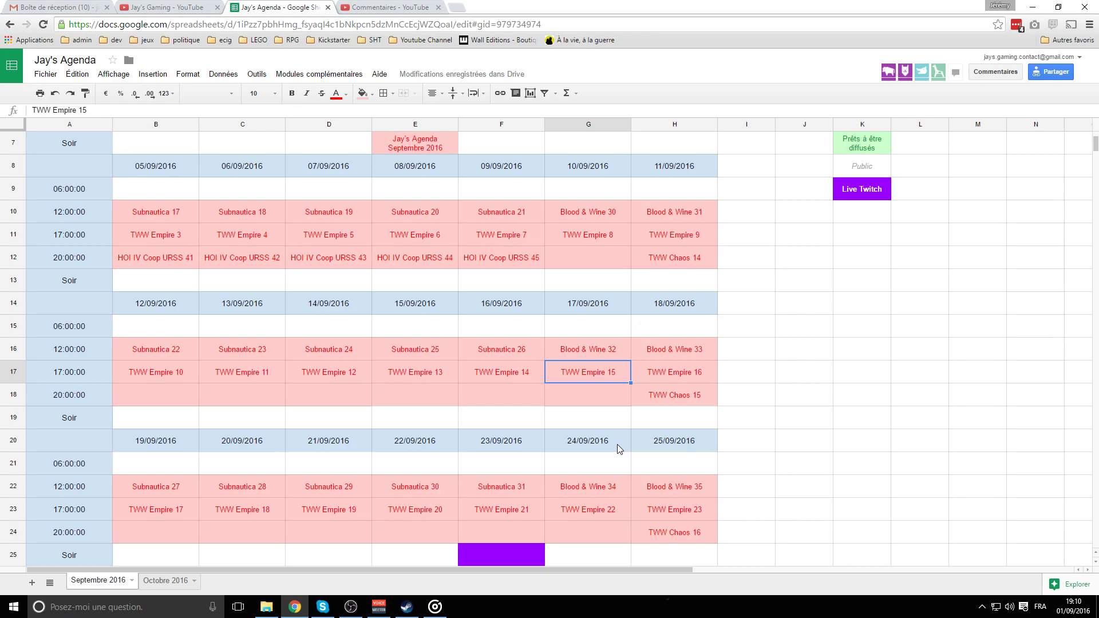
scroll(617, 444, "up", 3)
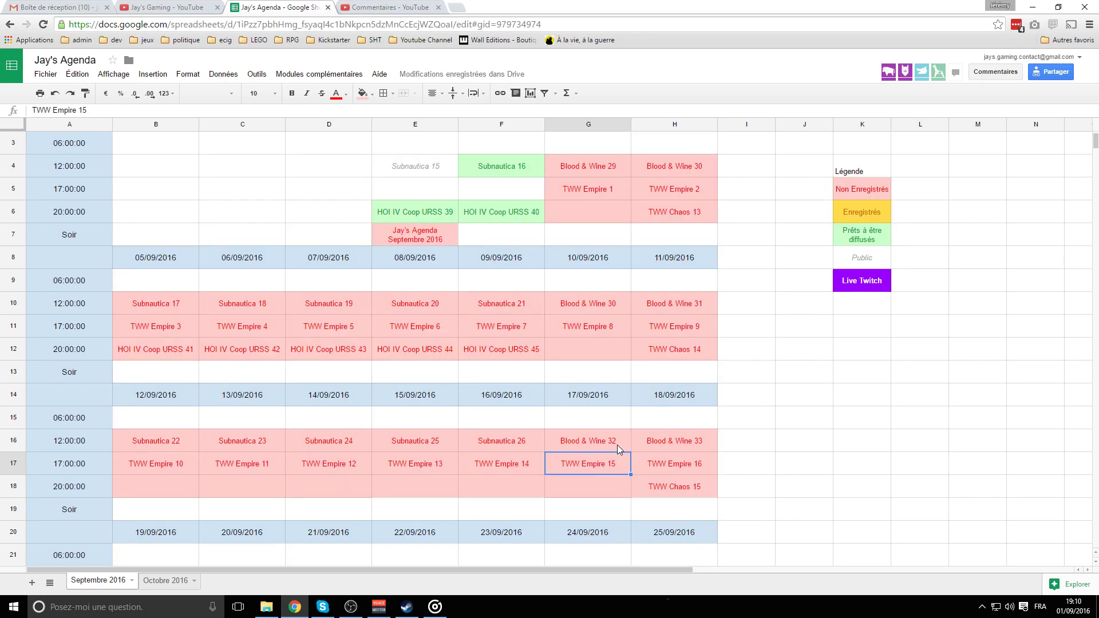
Step: Examine the TWW Empire entries at 17:00:00, starting with TWW Empire 1 on 03/09/2016 and continuing through the end of September
left_click(593, 233)
left_click(656, 233)
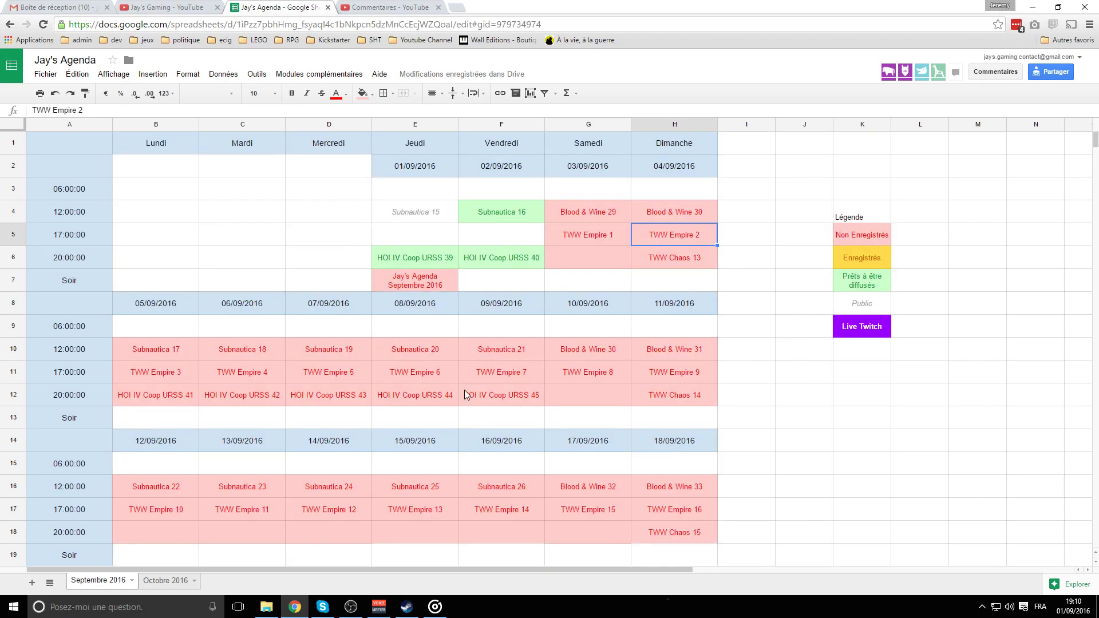
left_click(480, 372)
scroll(494, 403, "down", 2)
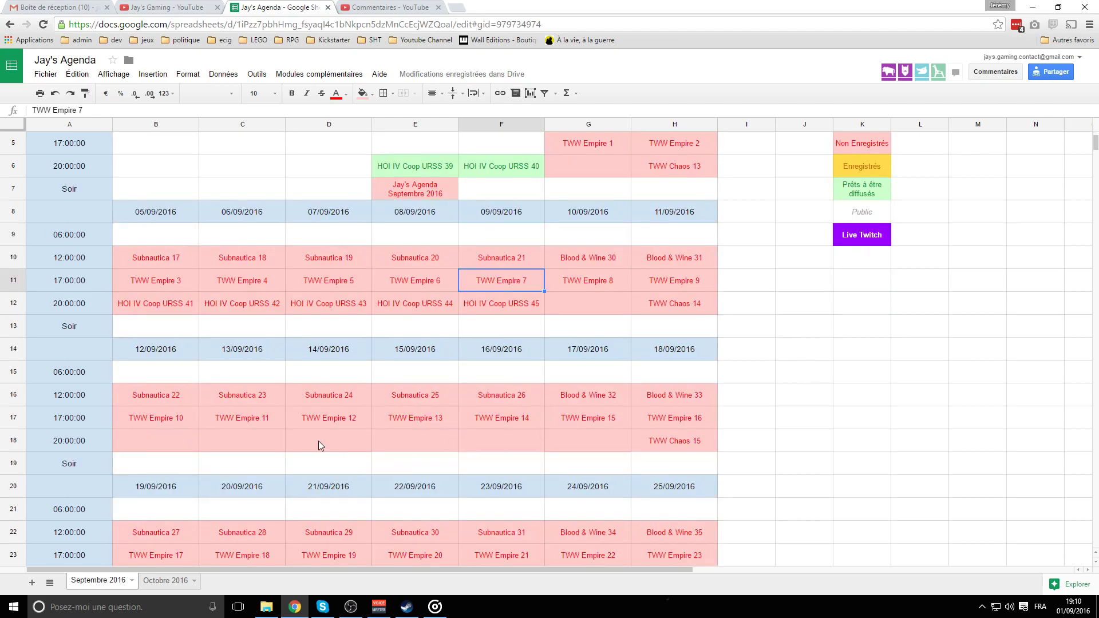
scroll(591, 435, "down", 3)
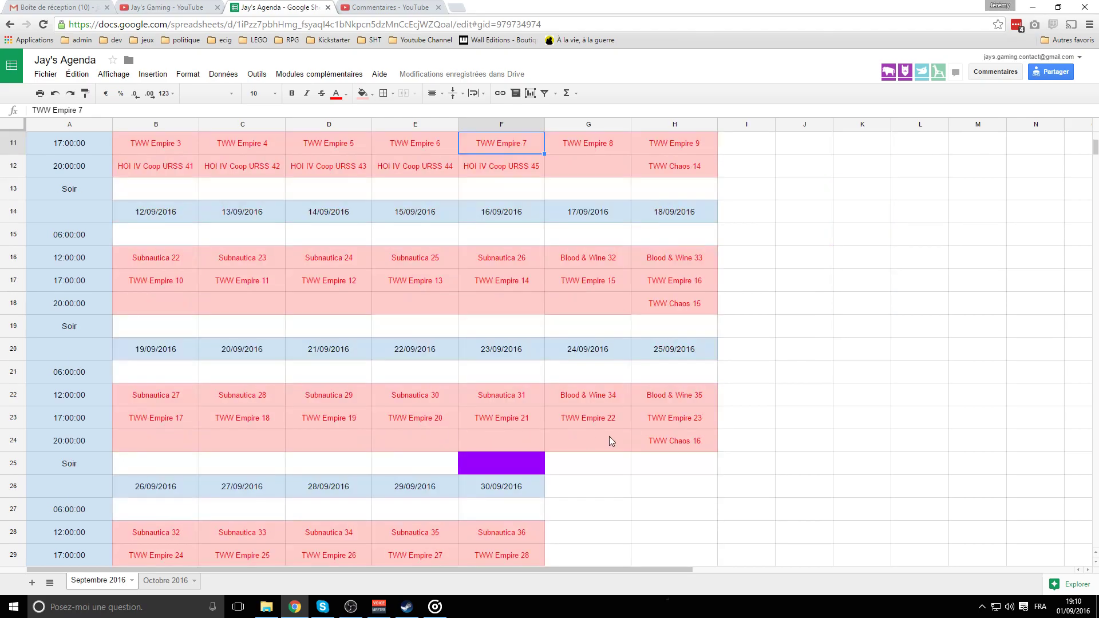
scroll(497, 445, "down", 2)
scroll(528, 438, "up", 7)
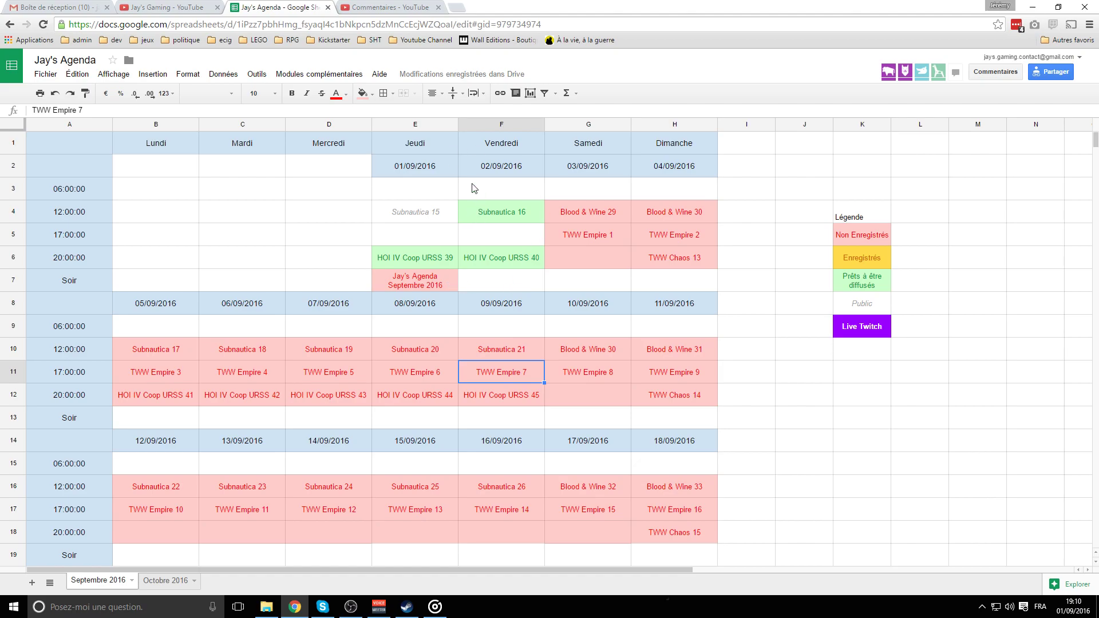
Step: Select the 01/09/2016 date and look over the whole September calendar from there
left_click(421, 175)
scroll(407, 288, "down", 5)
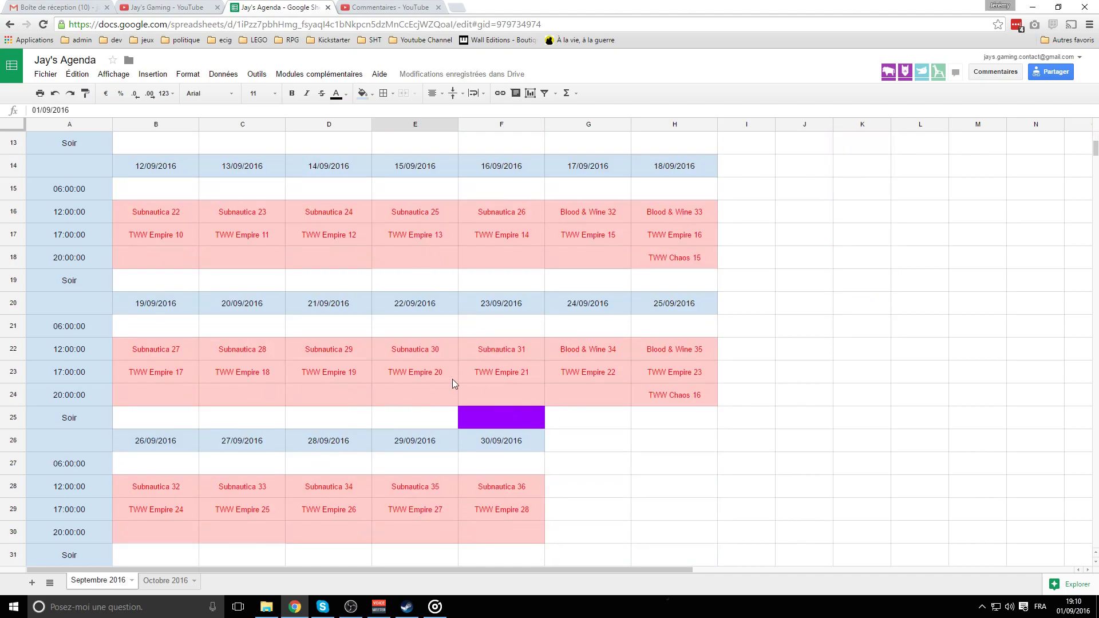
scroll(548, 377, "up", 1)
scroll(546, 373, "up", 4)
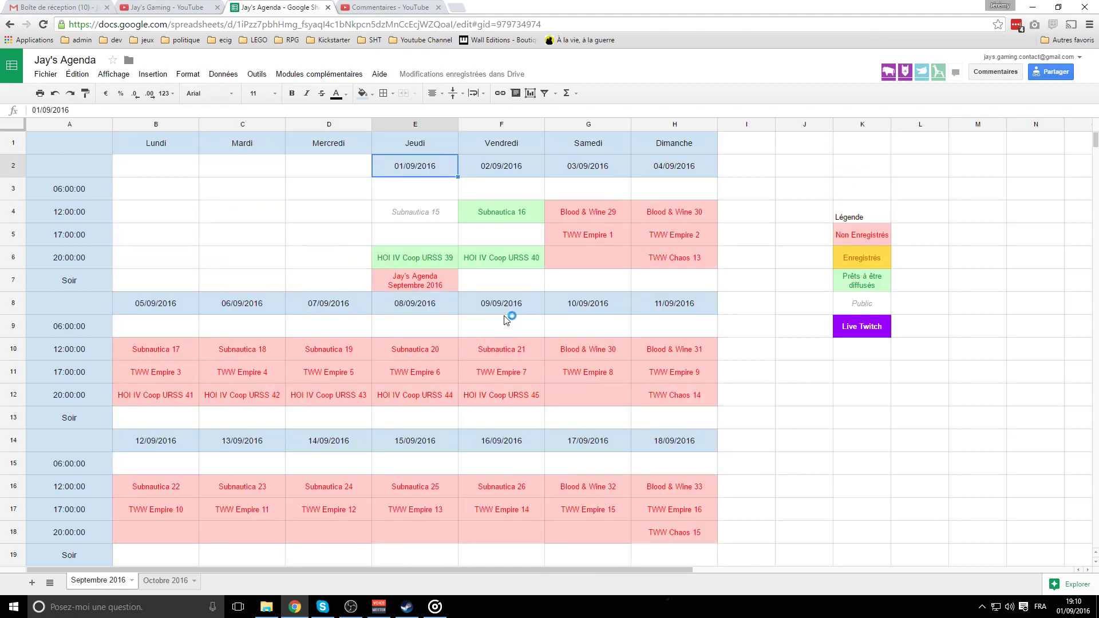
Step: Examine the Thursday TWW Empire entries on 08/09, 15/09 and 22/09/2016, plus the empty 06:00:00 and Soir slots on 09/09/2016
left_click(435, 372)
scroll(448, 411, "down", 2)
left_click(421, 418)
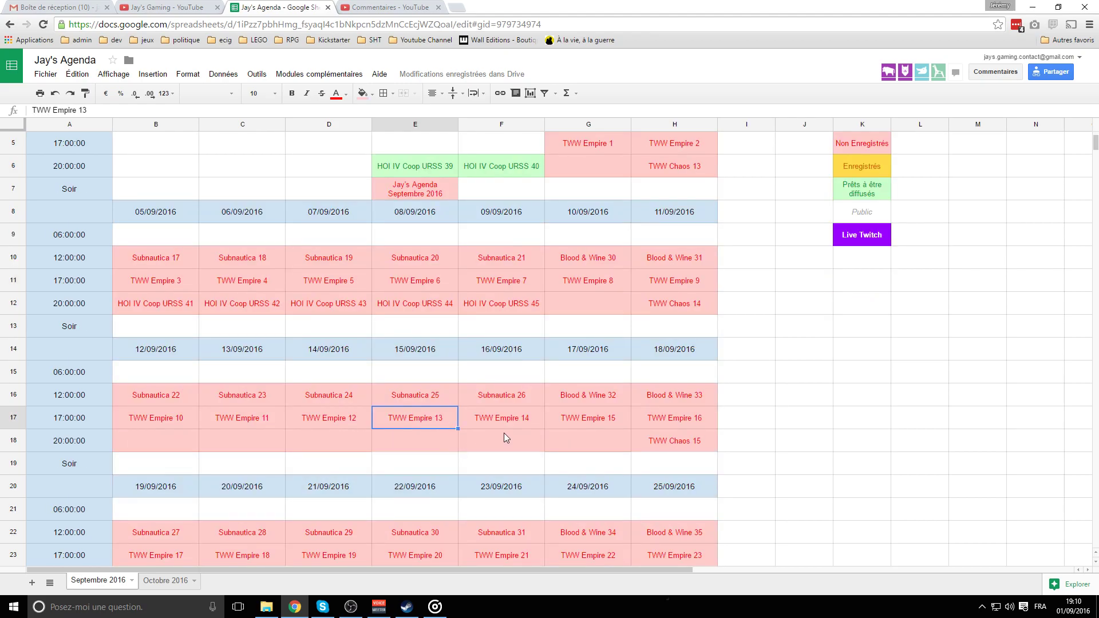
scroll(503, 438, "down", 2)
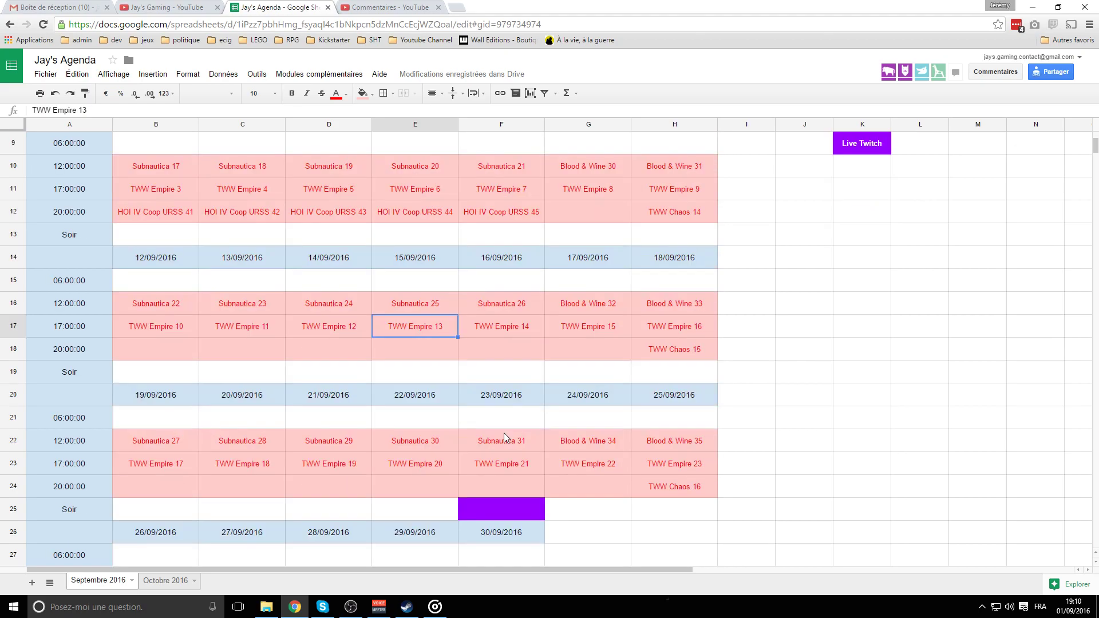
left_click(449, 464)
scroll(486, 421, "up", 4)
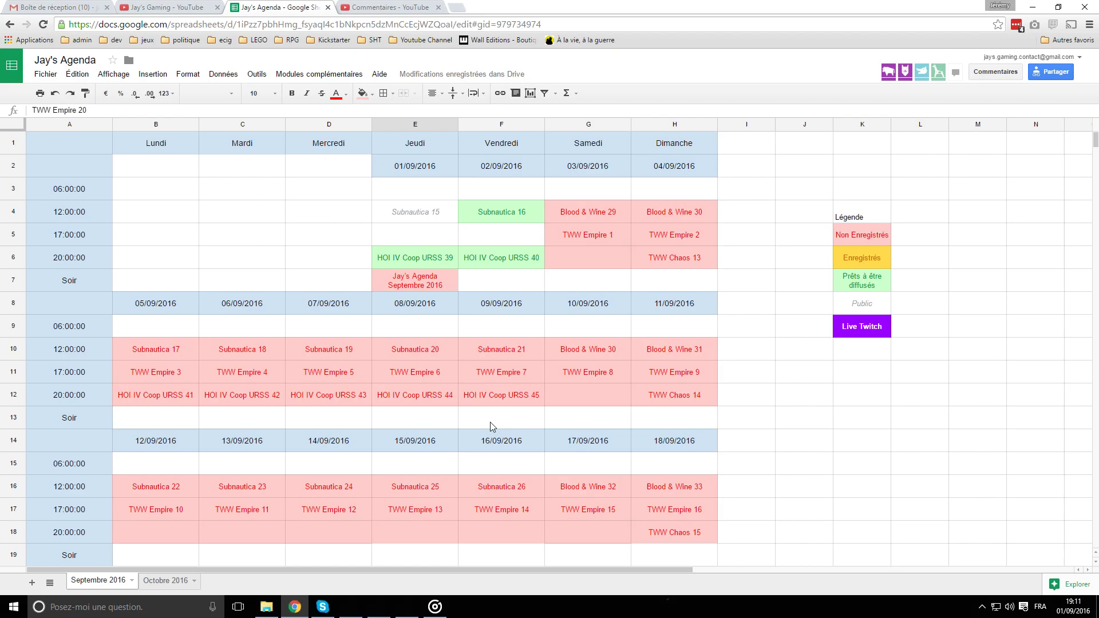
left_click(513, 331)
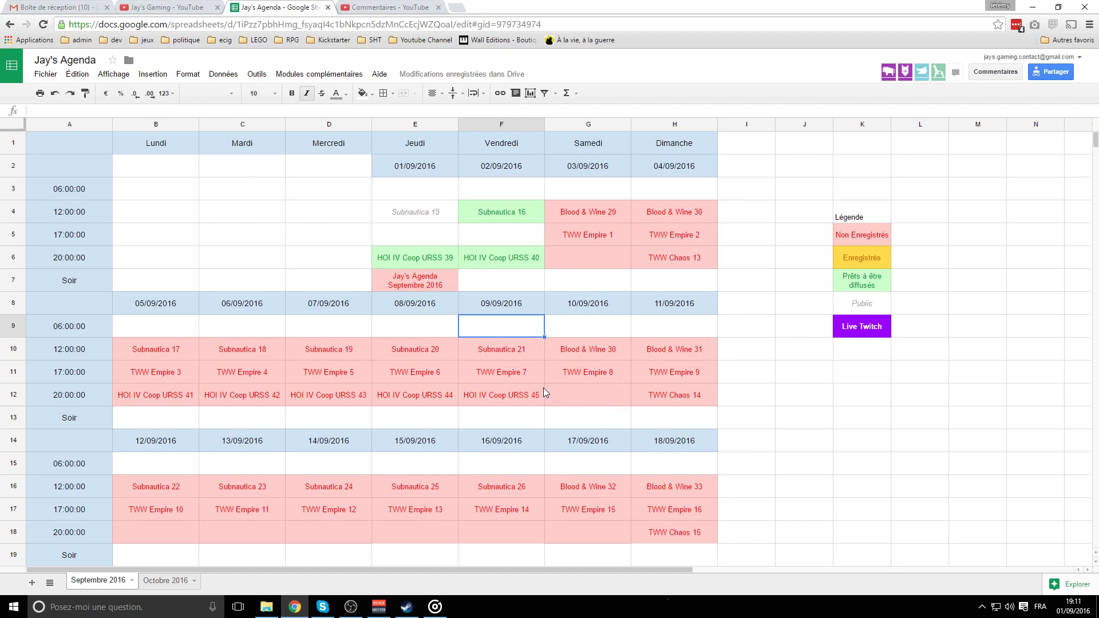
left_click(519, 420)
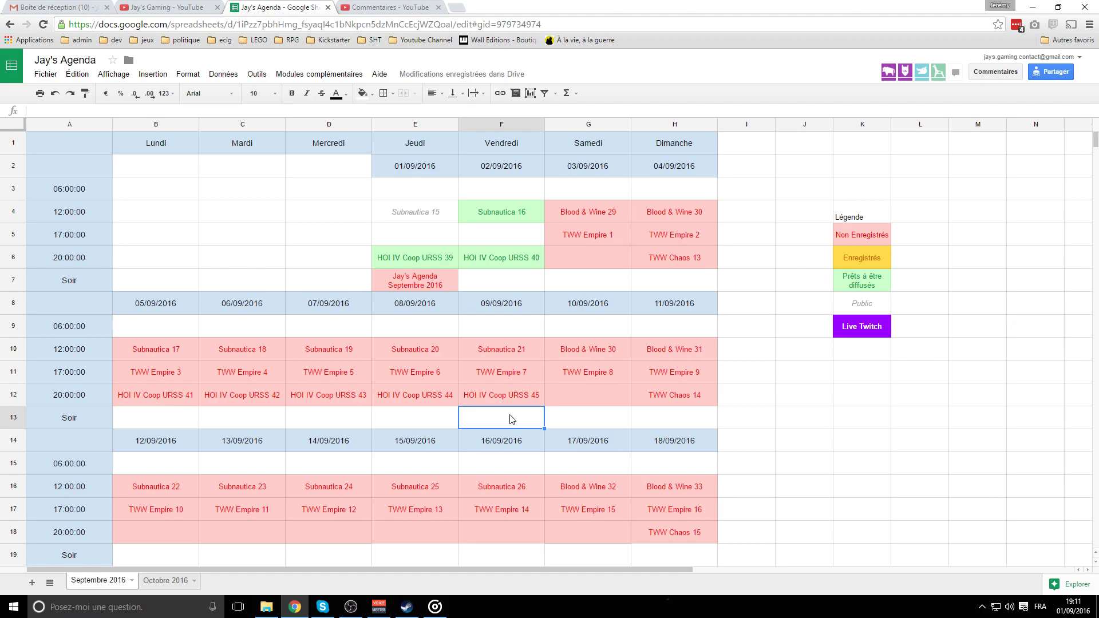
Step: Switch to the Jay's Gaming YouTube channel, open its À propos page and examine the description and the Liens section
key("ctrl+shift+Tab")
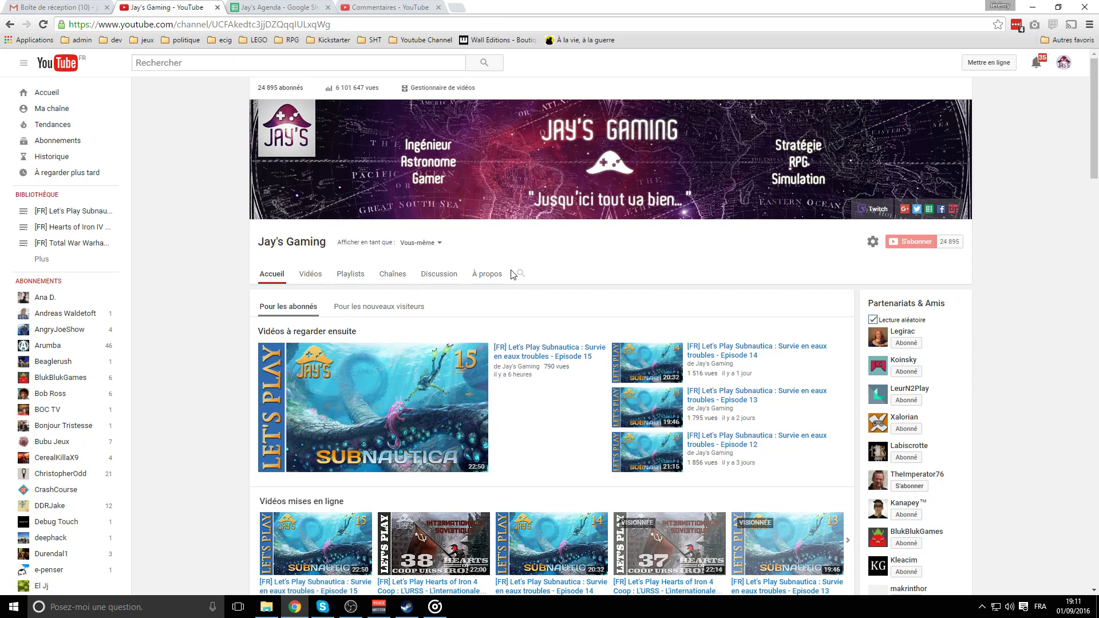
left_click(490, 275)
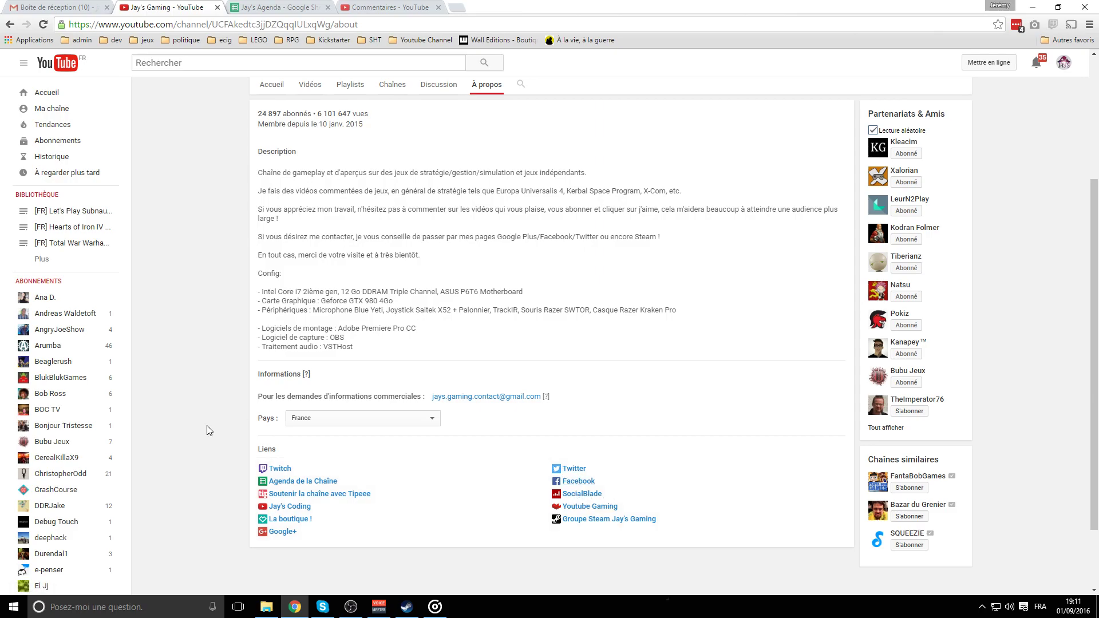
scroll(216, 442, "up", 4)
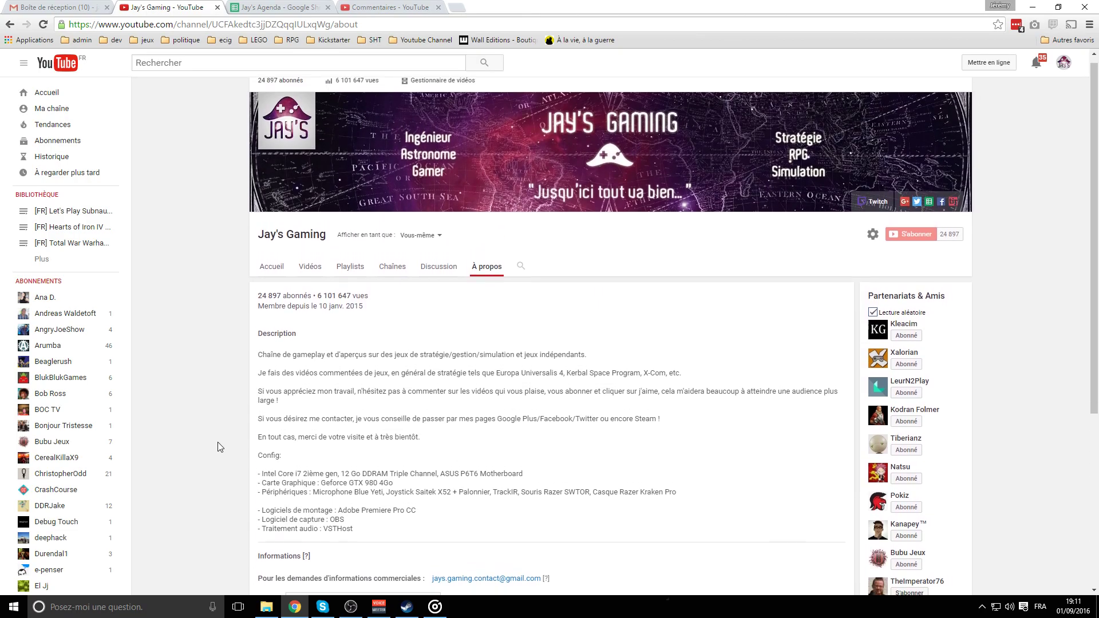
scroll(488, 424, "down", 5)
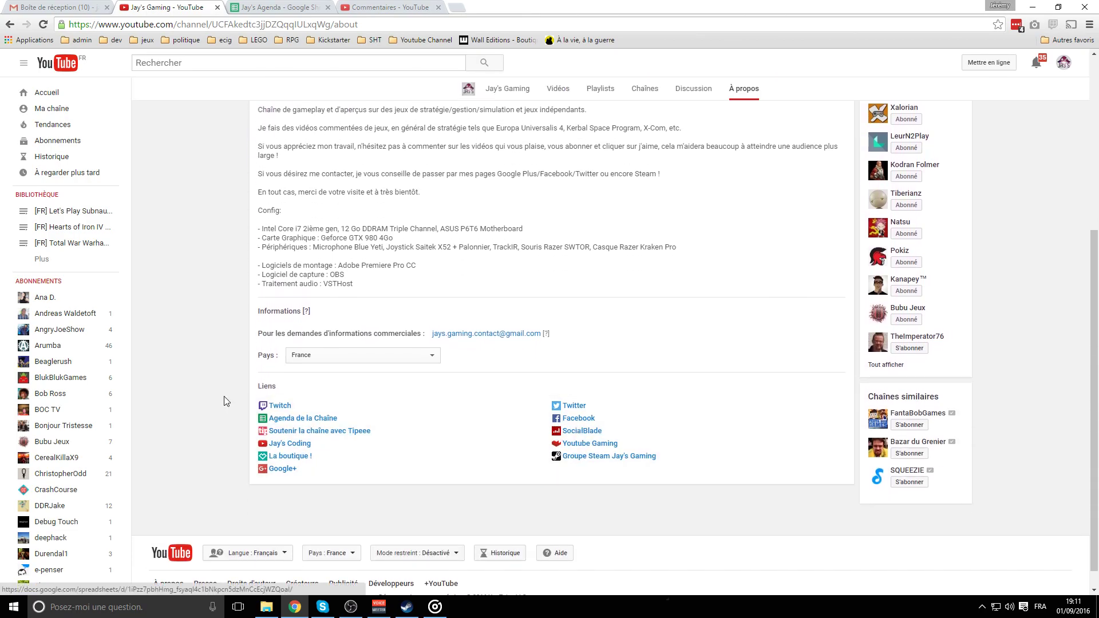
scroll(196, 396, "up", 2)
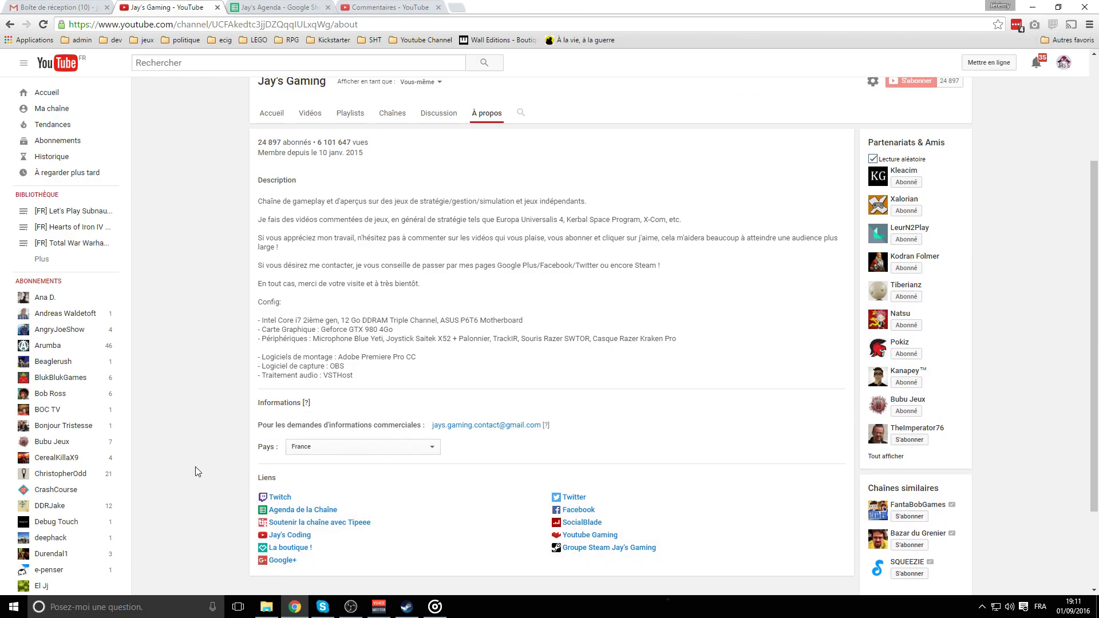
scroll(235, 438, "up", 3)
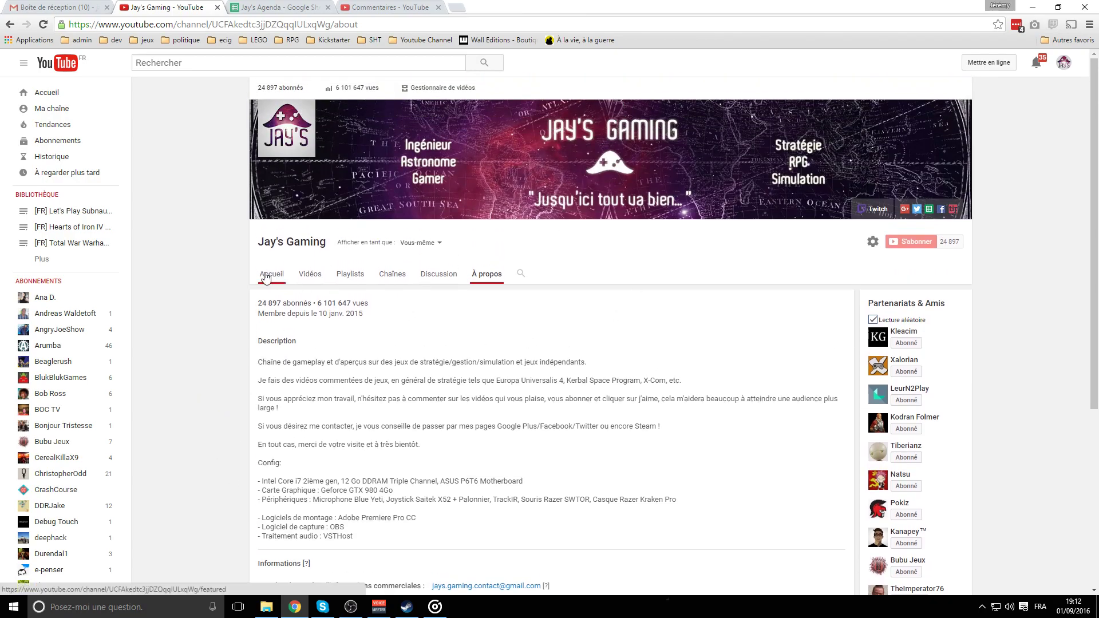